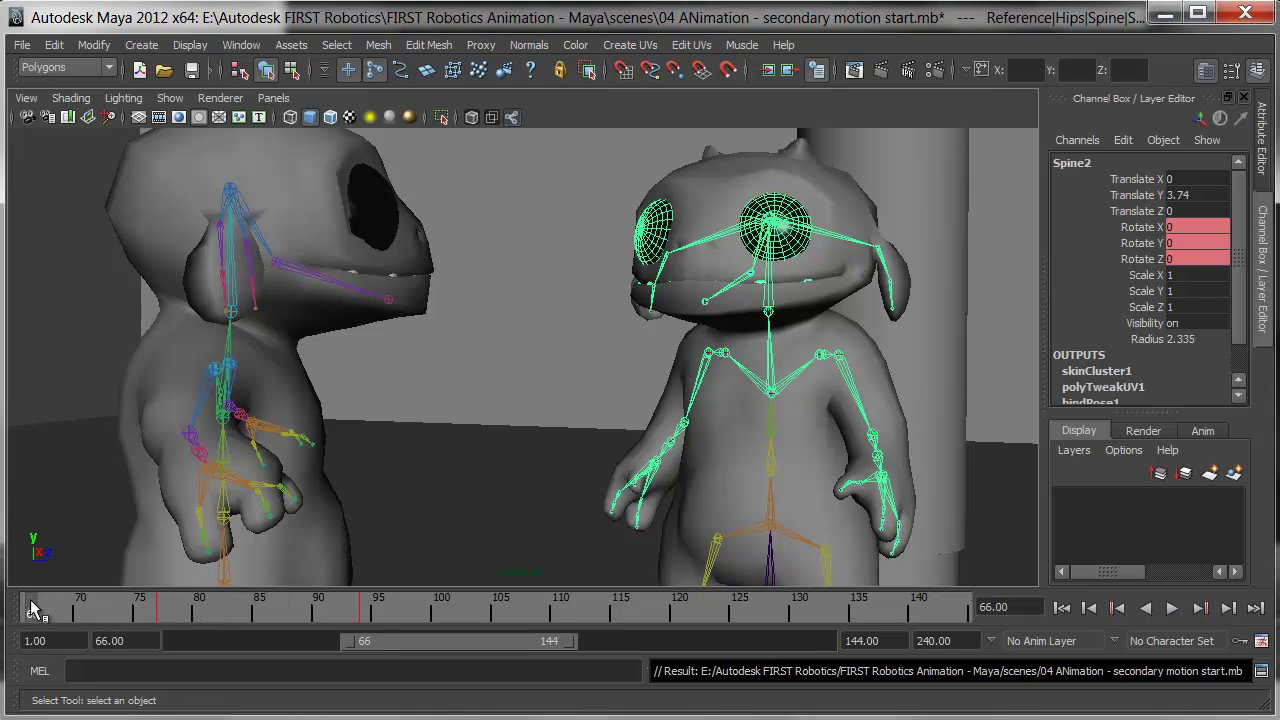
Step: Set the playback start frame to 96, keeping the range end at 144
click(140, 645)
text(96)
key(Return)
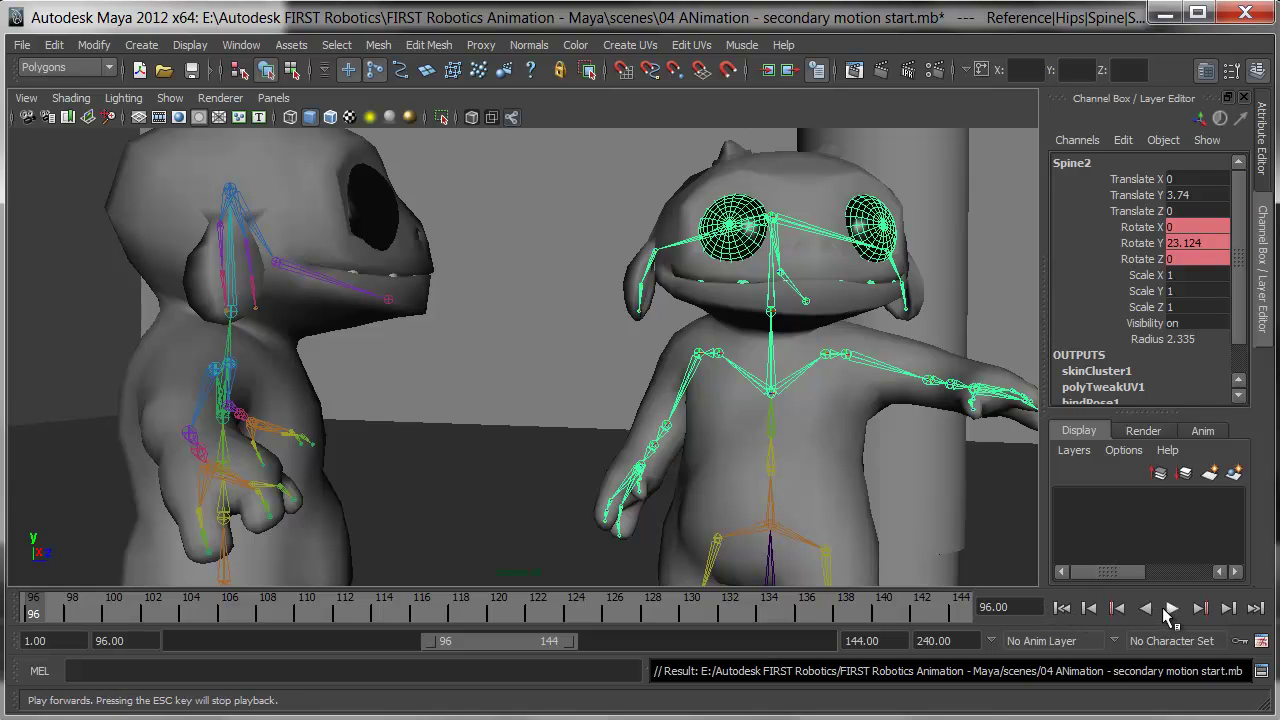
click(1168, 610)
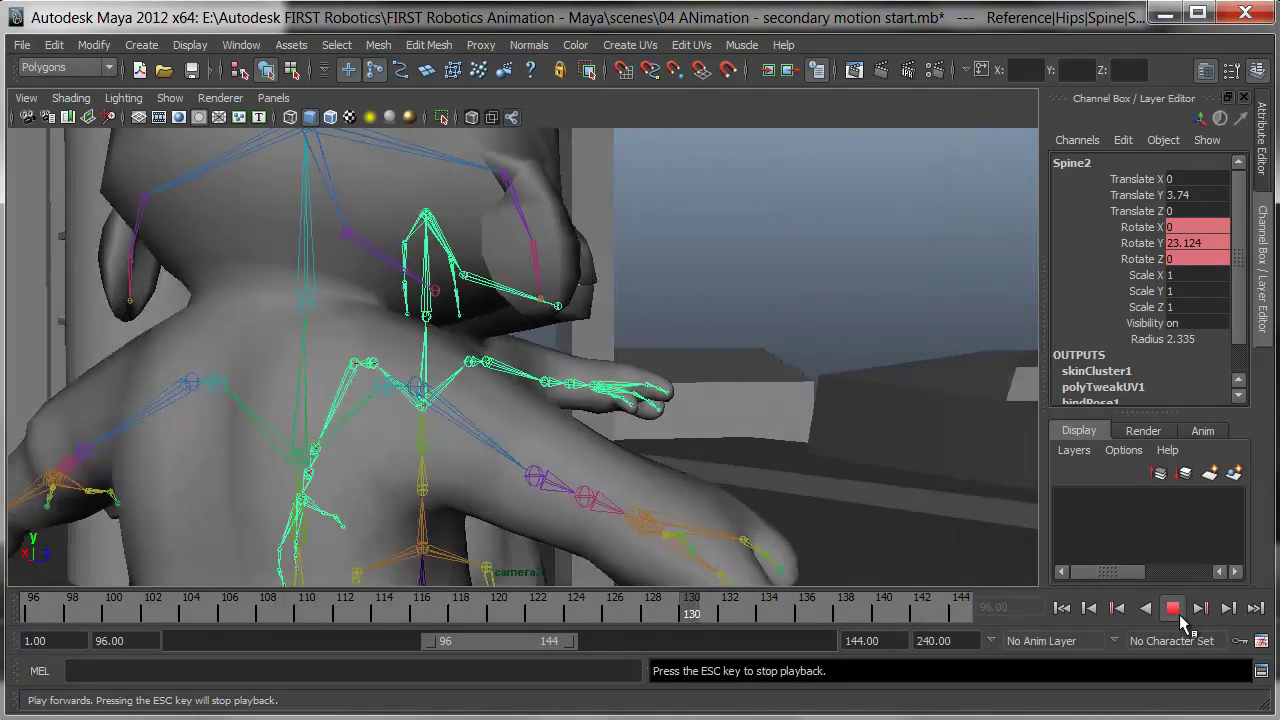
click(1173, 608)
click(1062, 608)
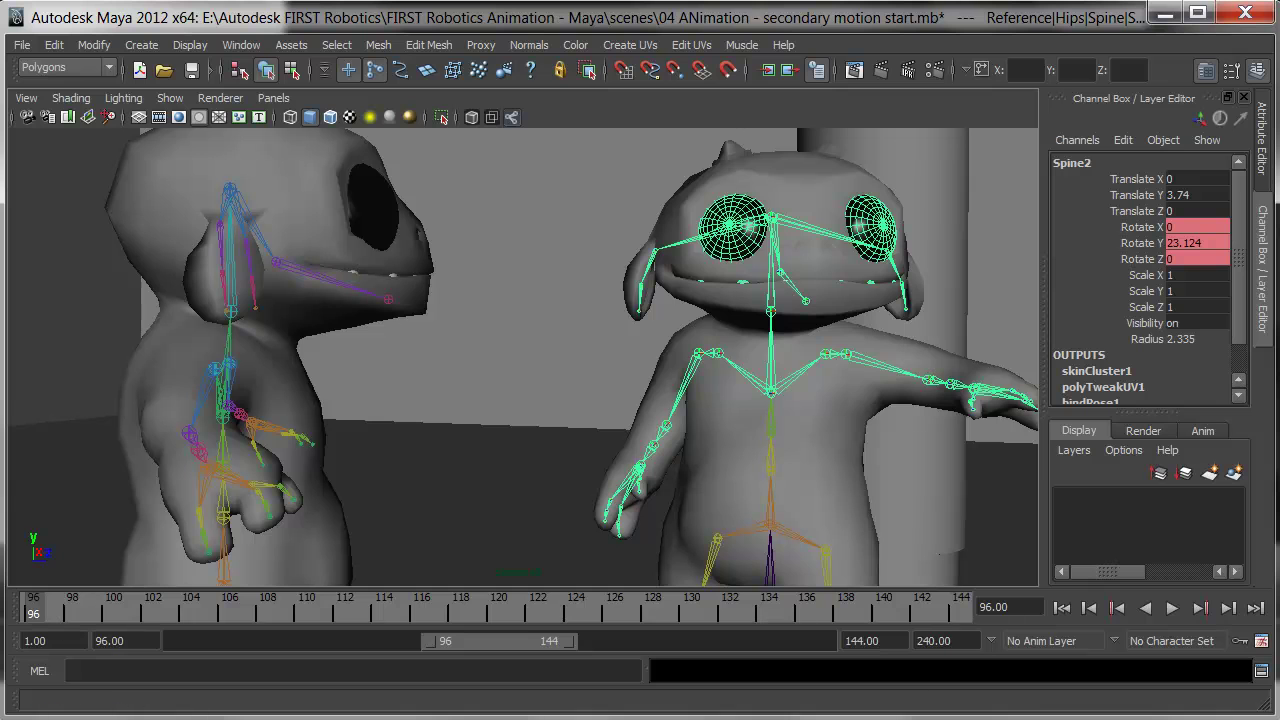
Step: Extend the time slider to frames 54–144, check LeftArm and Spine2 keys, then scrub to frame 79
click(648, 262)
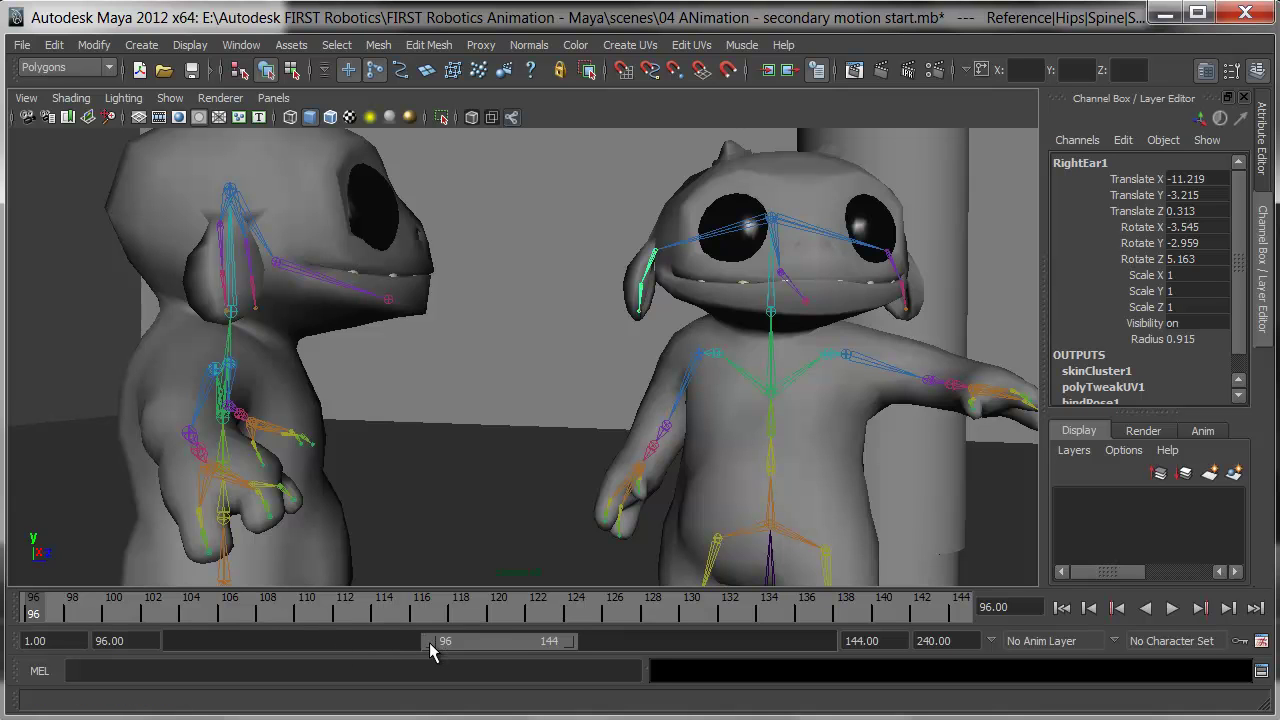
drag(429, 642, 311, 648)
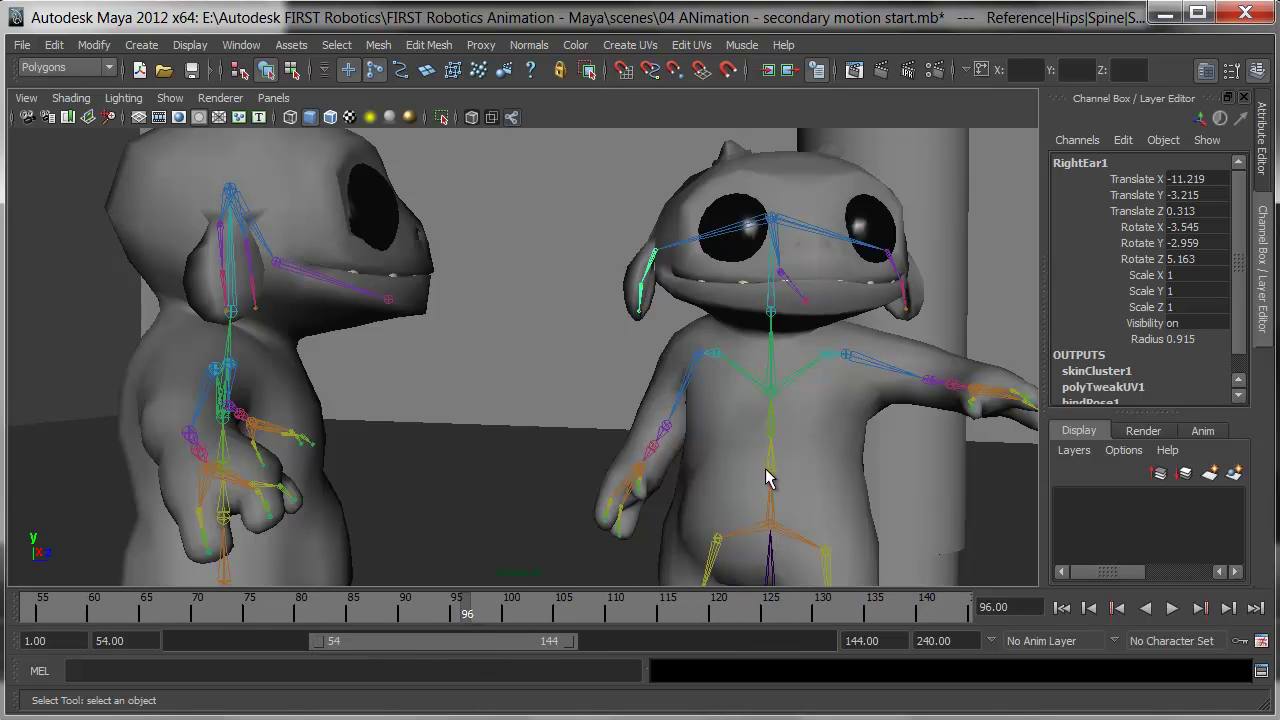
click(866, 367)
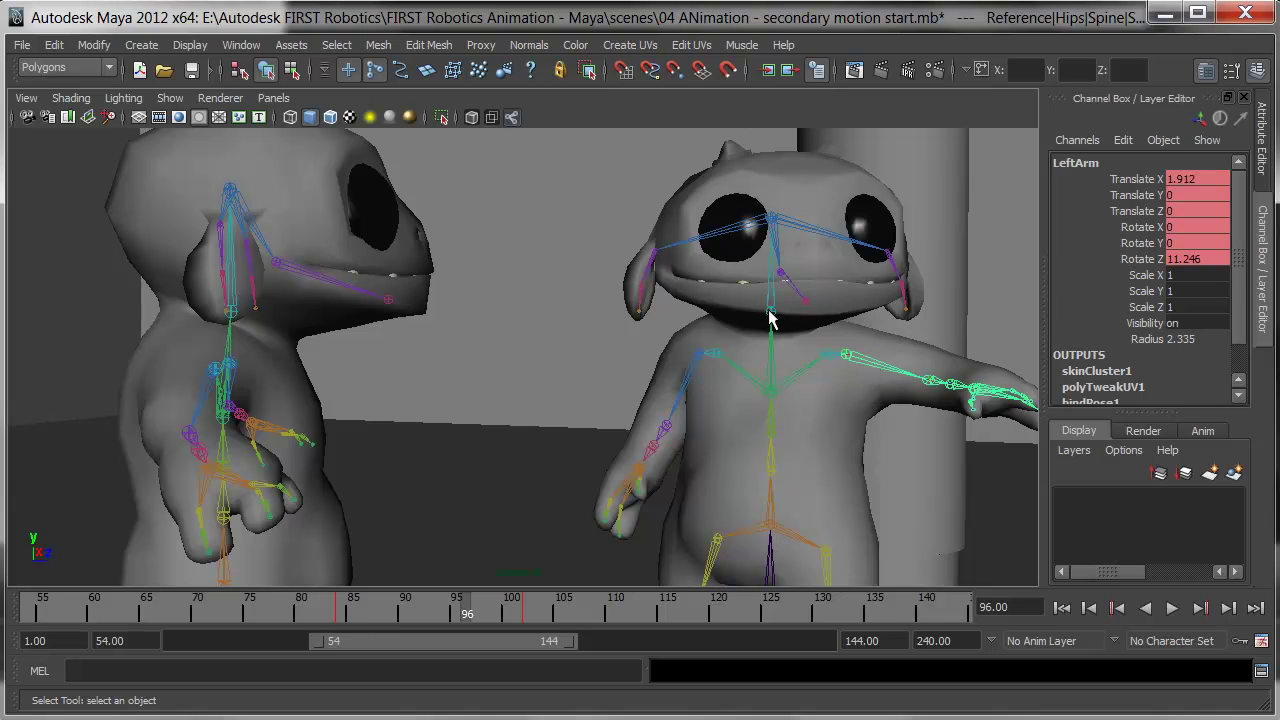
click(771, 390)
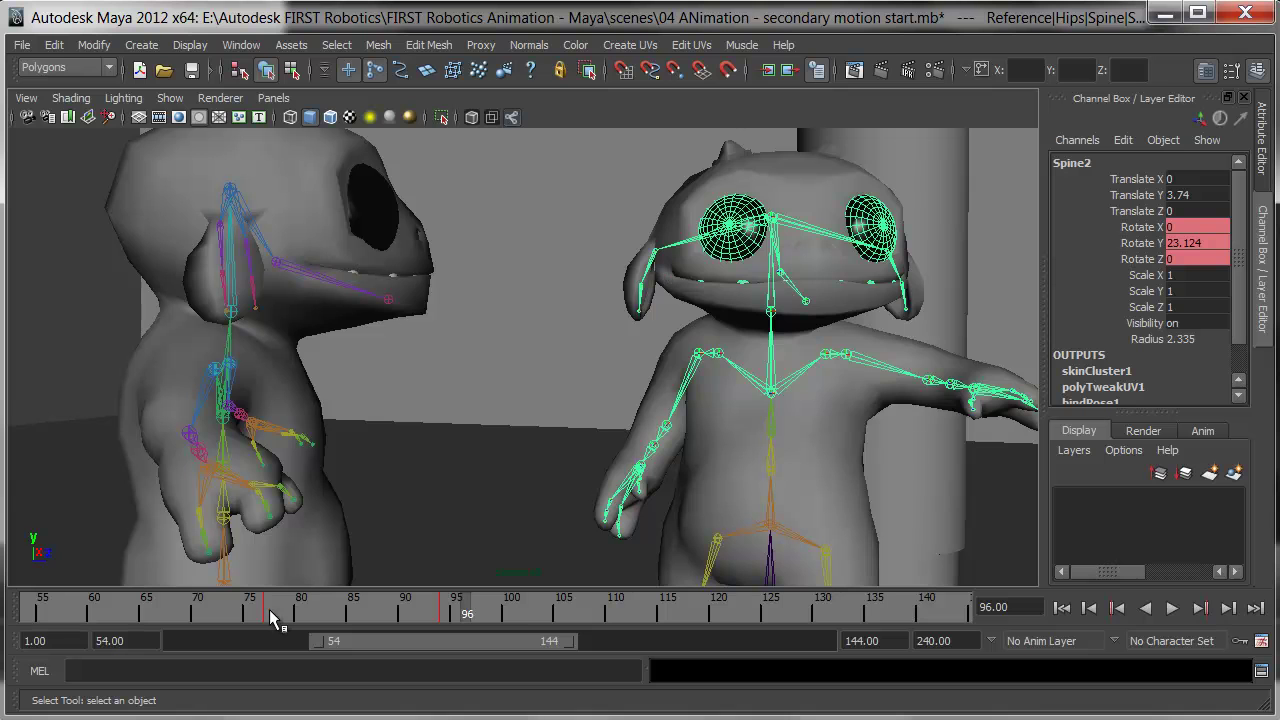
click(281, 614)
drag(281, 617, 292, 616)
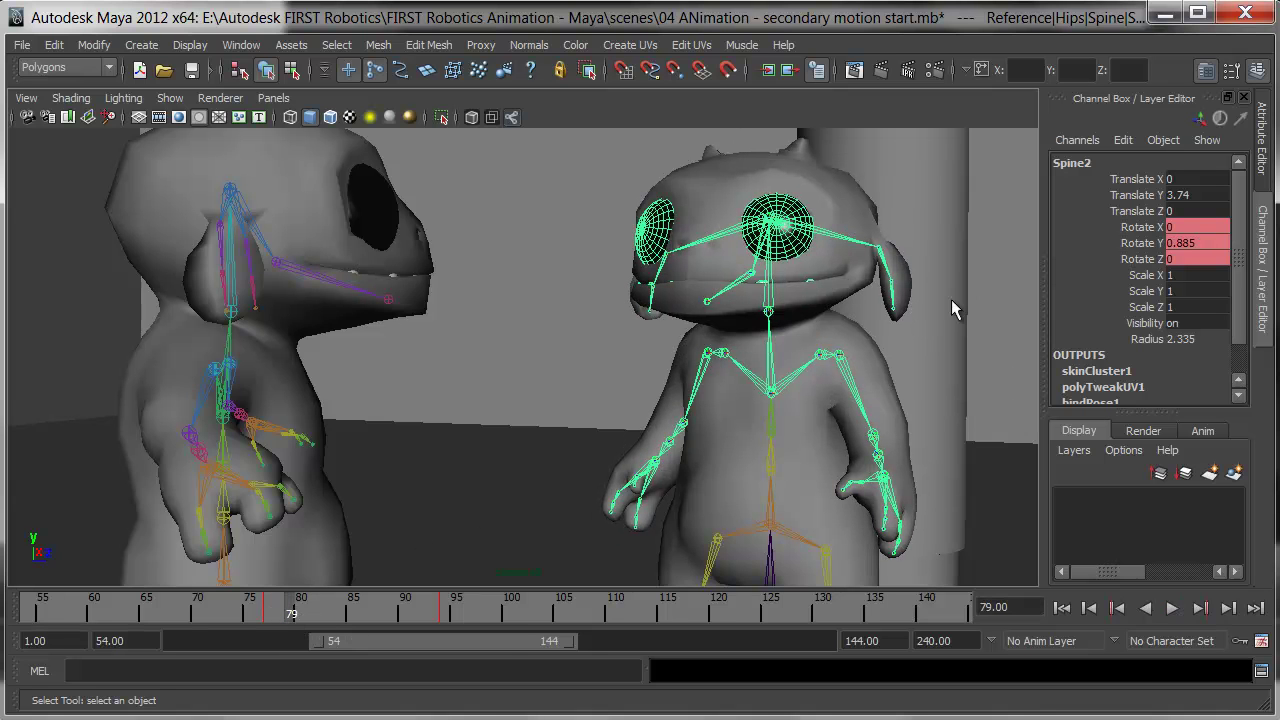
Step: Key LeftEar1's rotation at frame 79, then move the time to frame 86
click(885, 280)
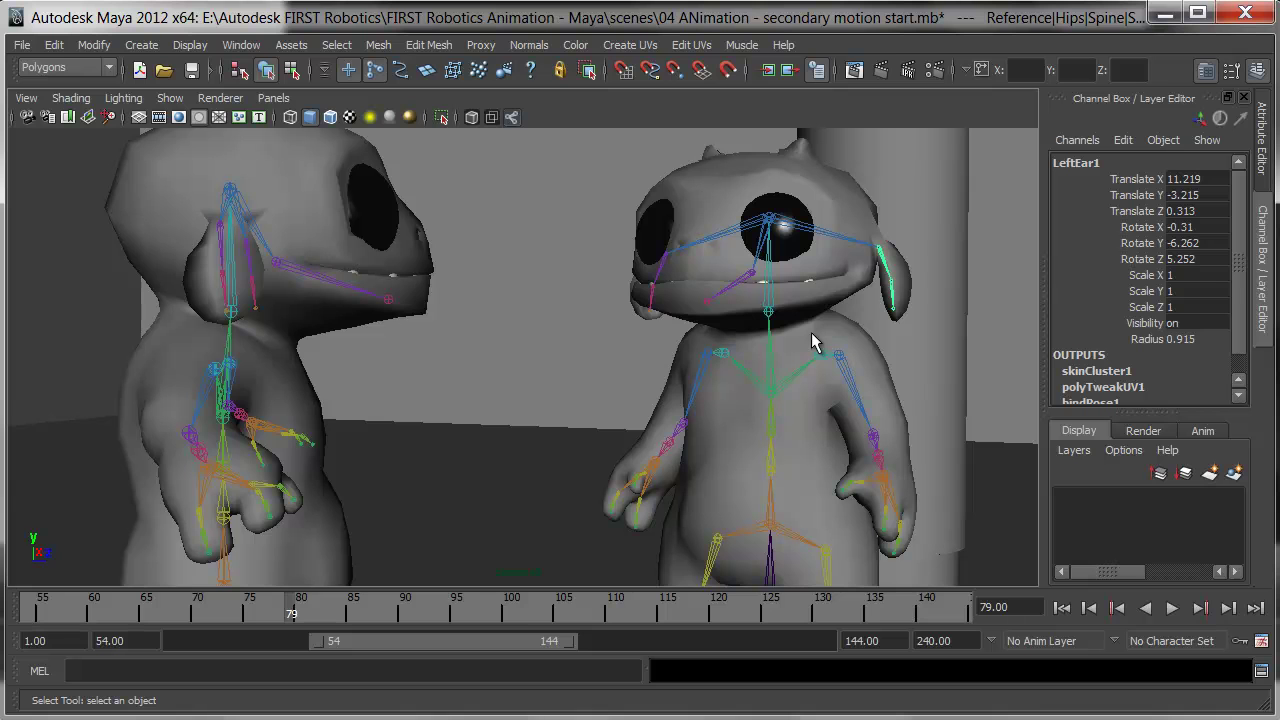
key(shift+e)
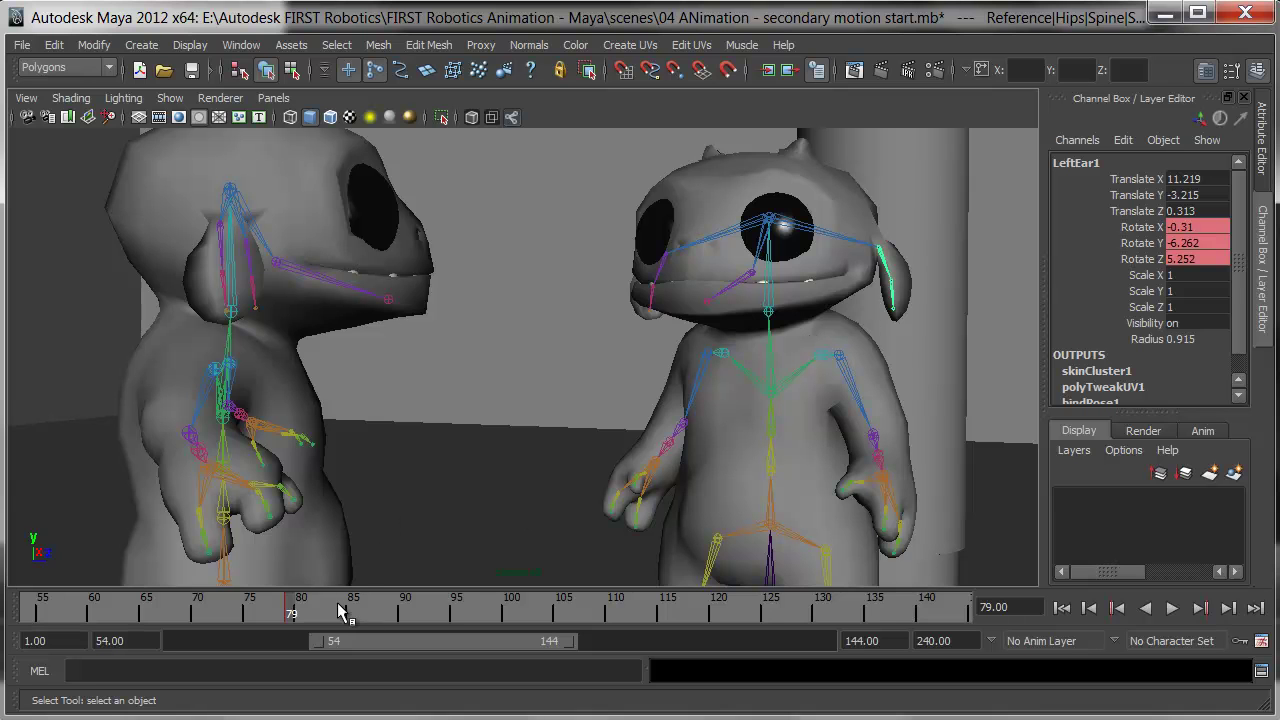
drag(297, 613, 362, 625)
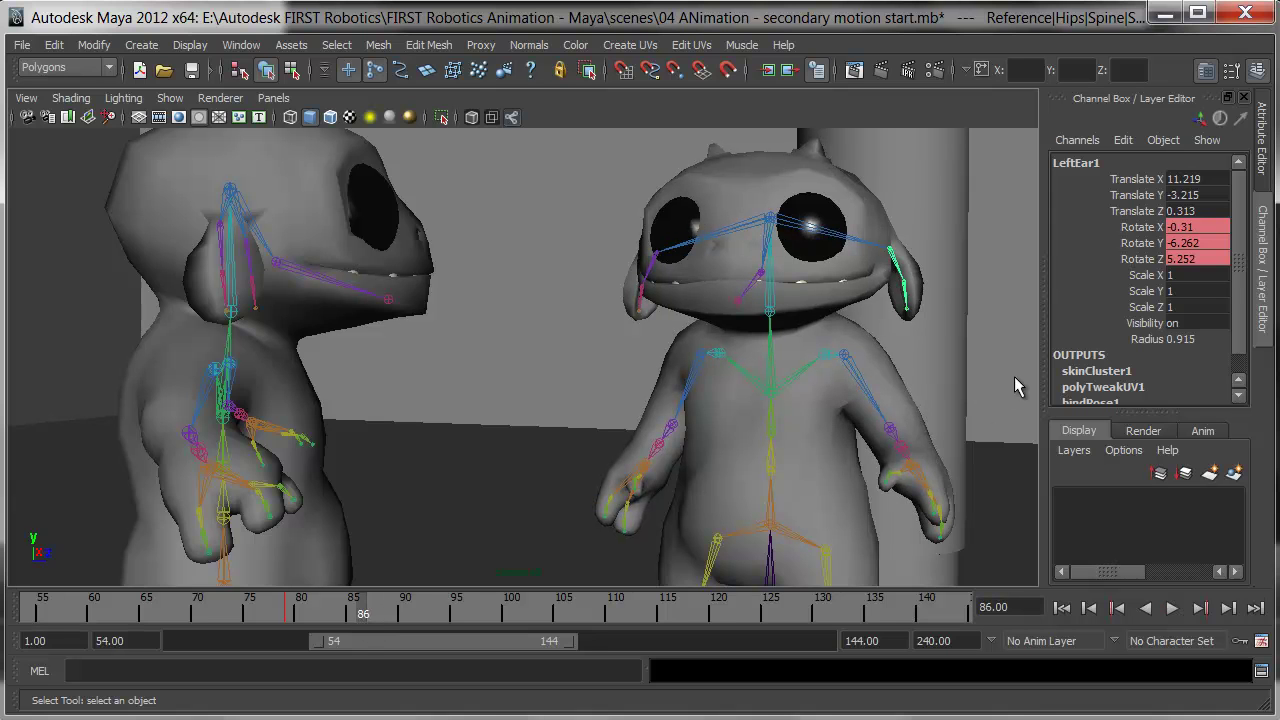
Step: Try rotating LeftEar1 outward, undo it, and return to the Select tool
key(e)
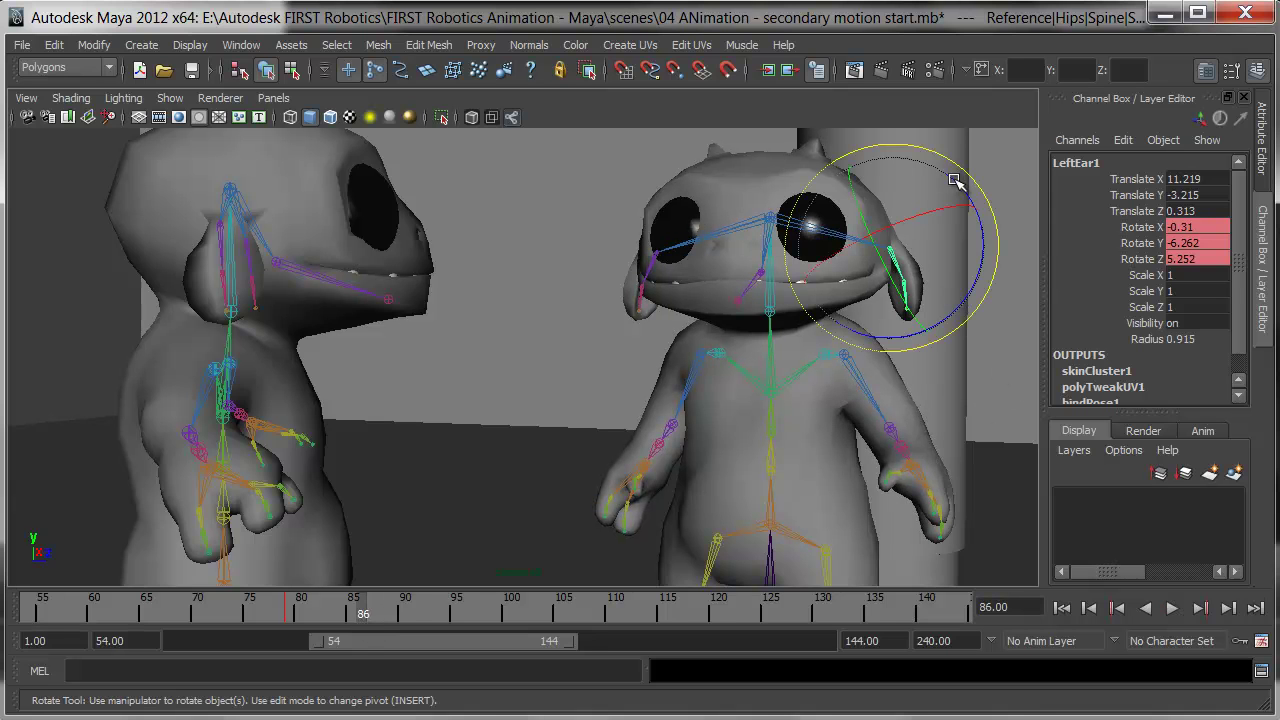
drag(959, 182, 969, 162)
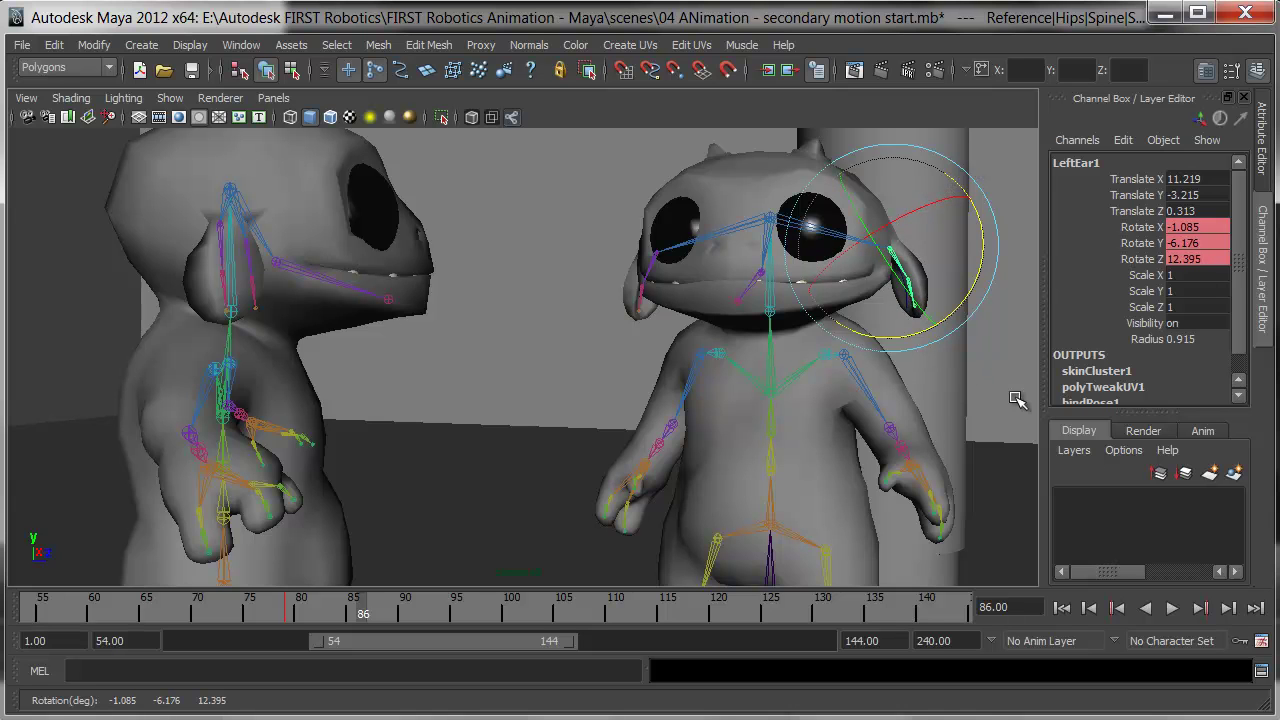
key(ctrl+z)
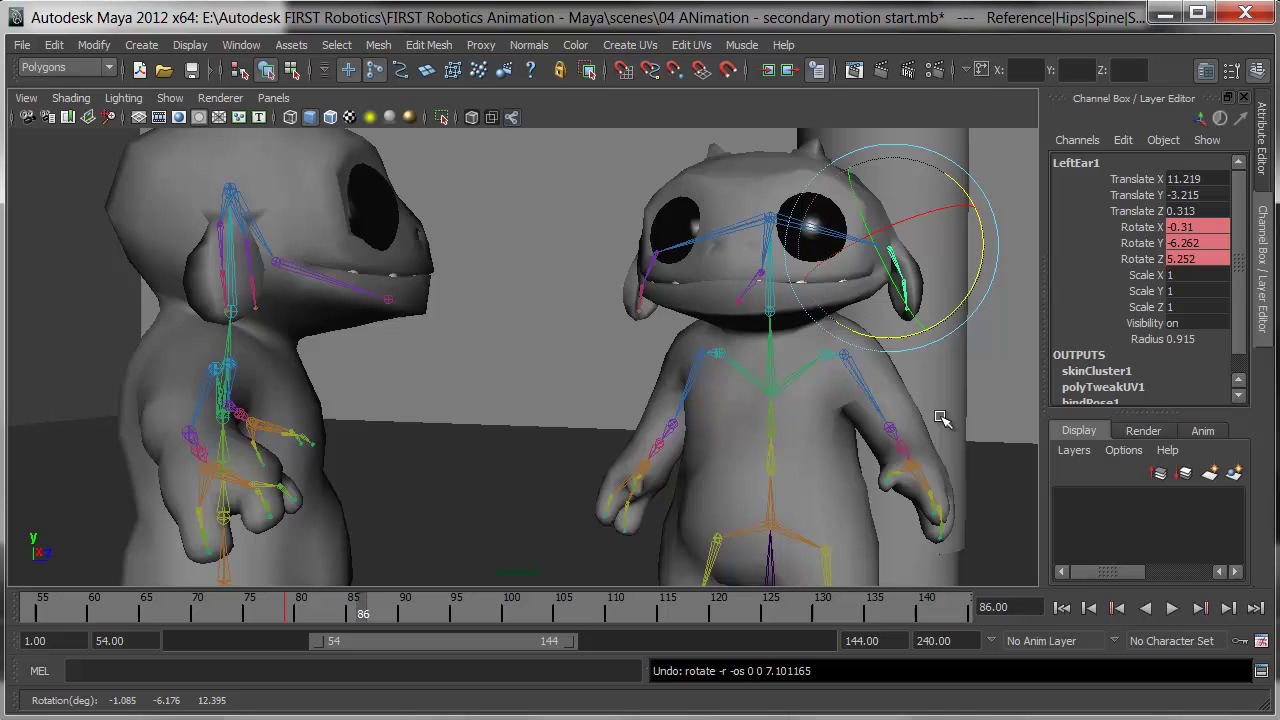
click(906, 289)
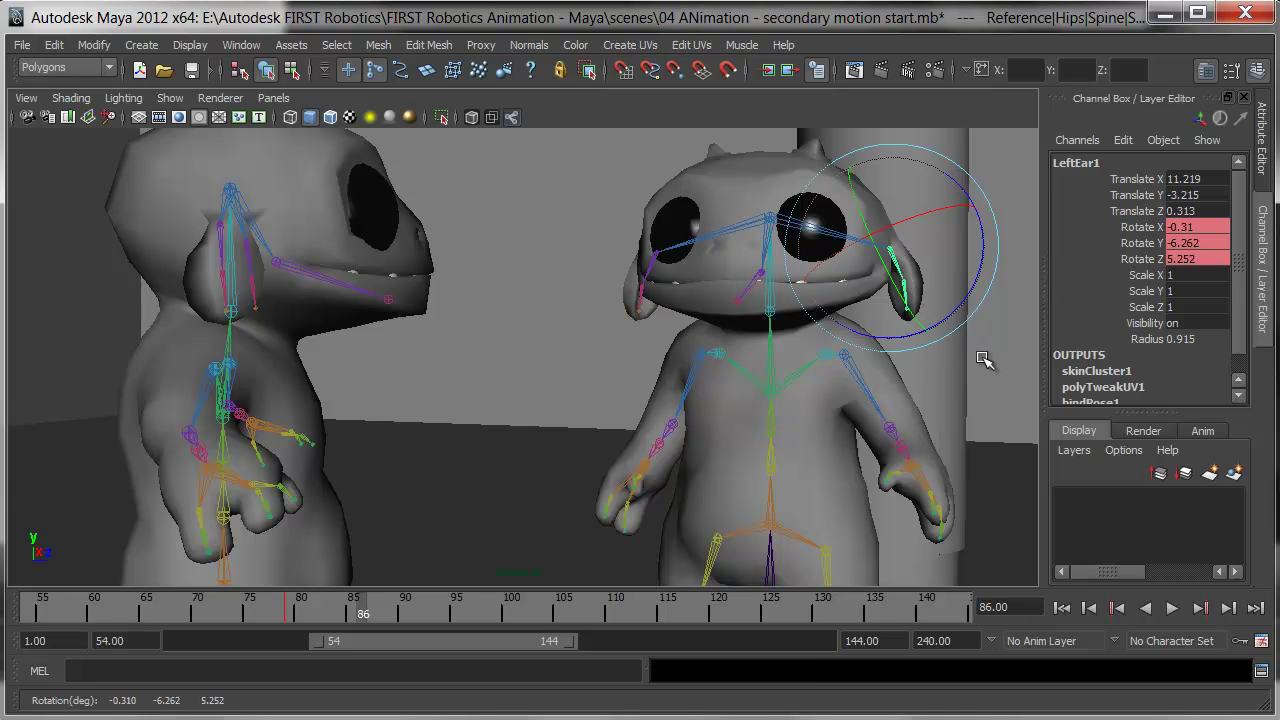
key(q)
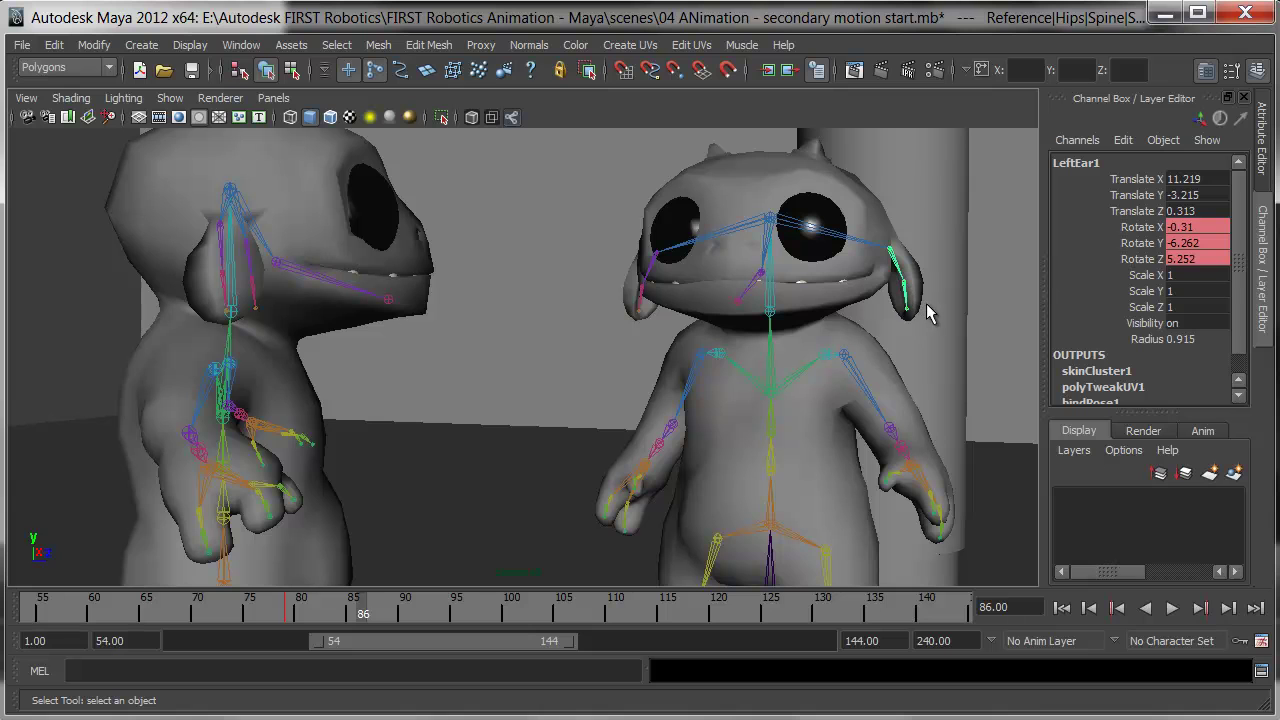
Step: Flare LeftEar2 outward to Rotate Z 18.907, key it at frame 86, and review playback to frame 79
shift+click(905, 303)
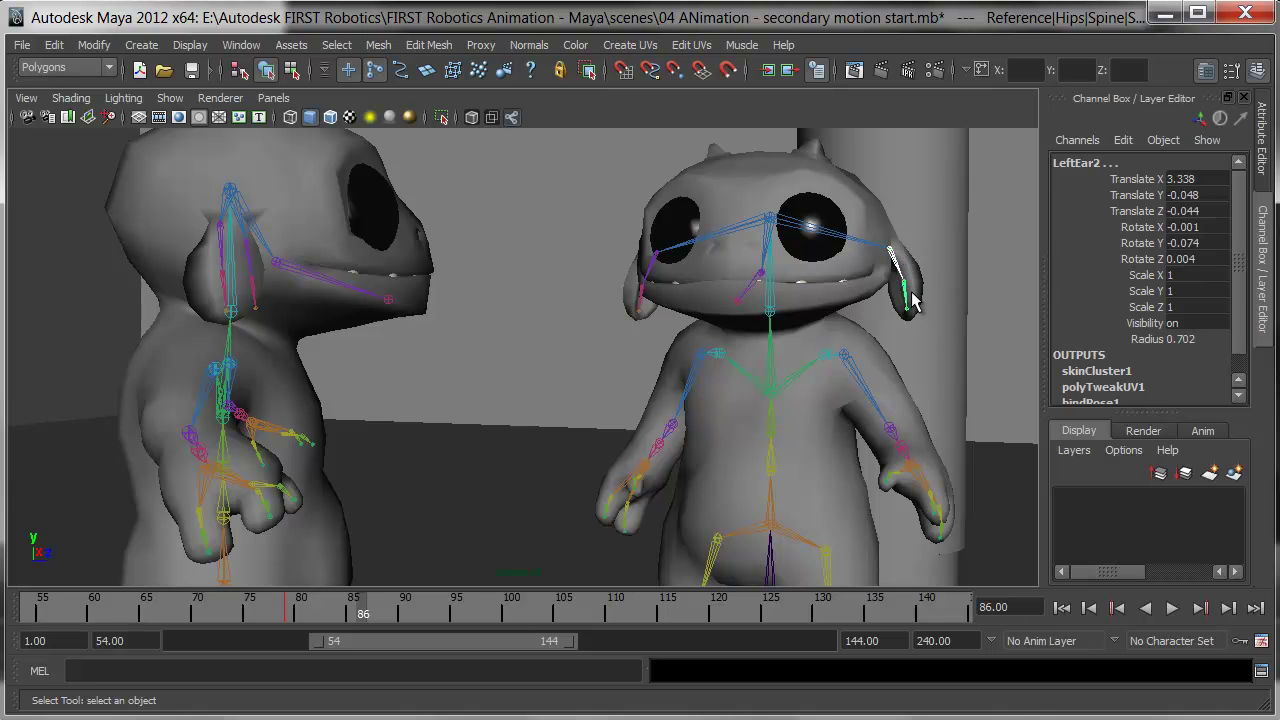
key(e)
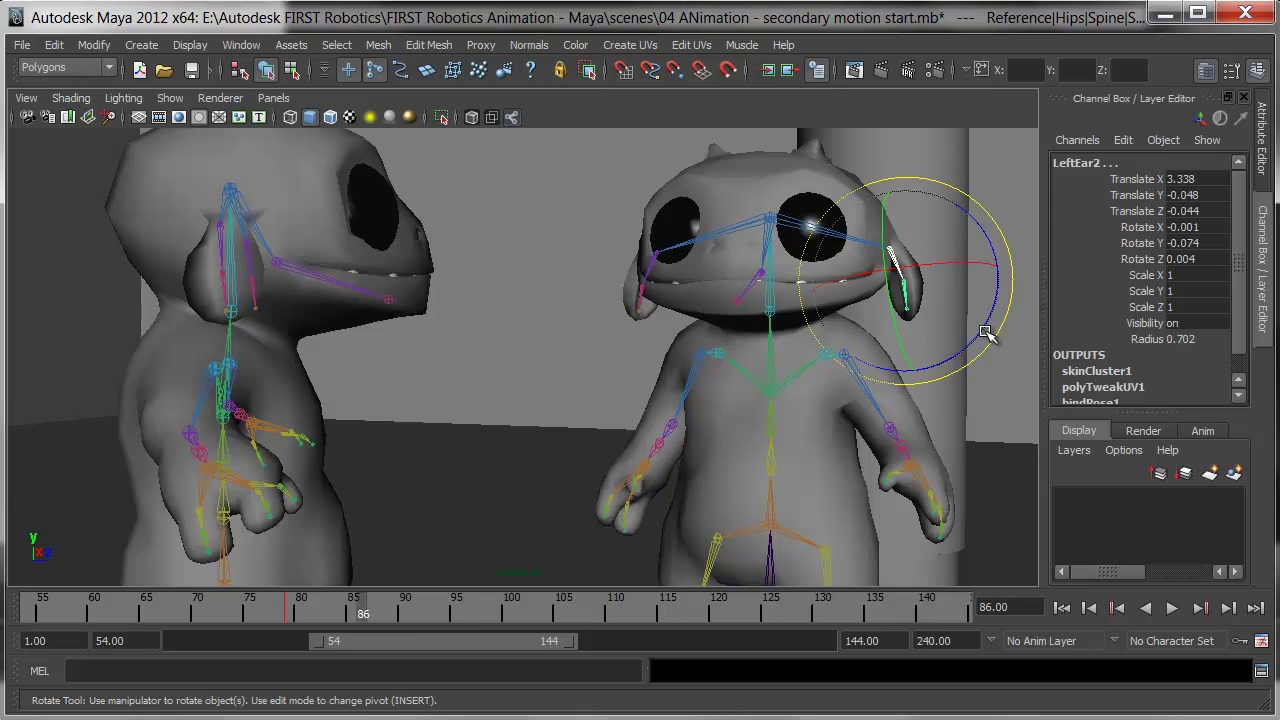
drag(989, 322, 1003, 296)
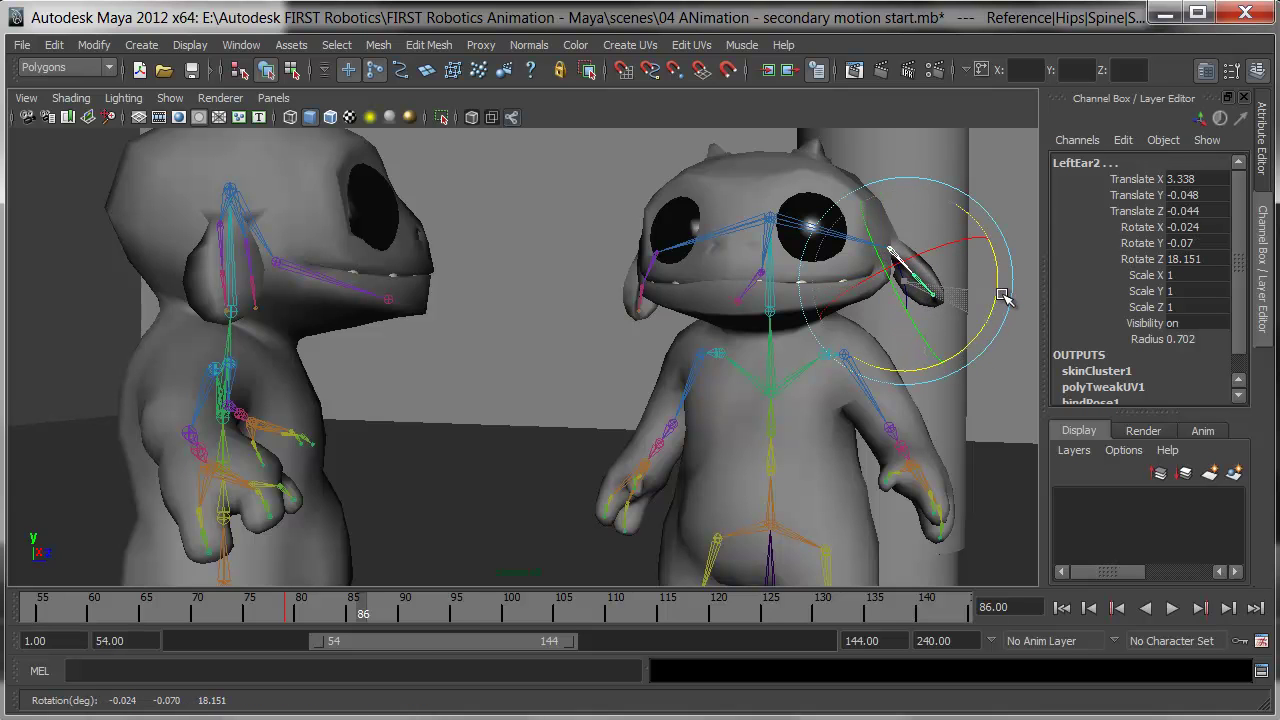
key(ctrl+z)
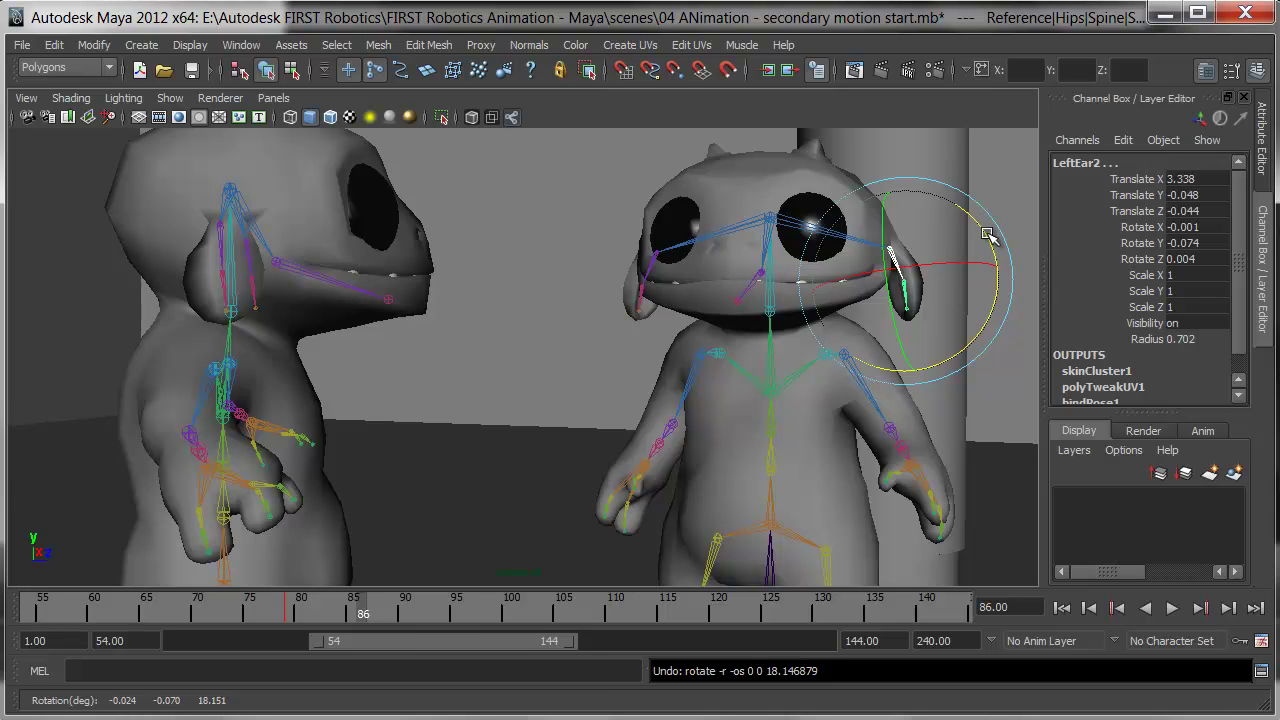
drag(991, 230, 1000, 191)
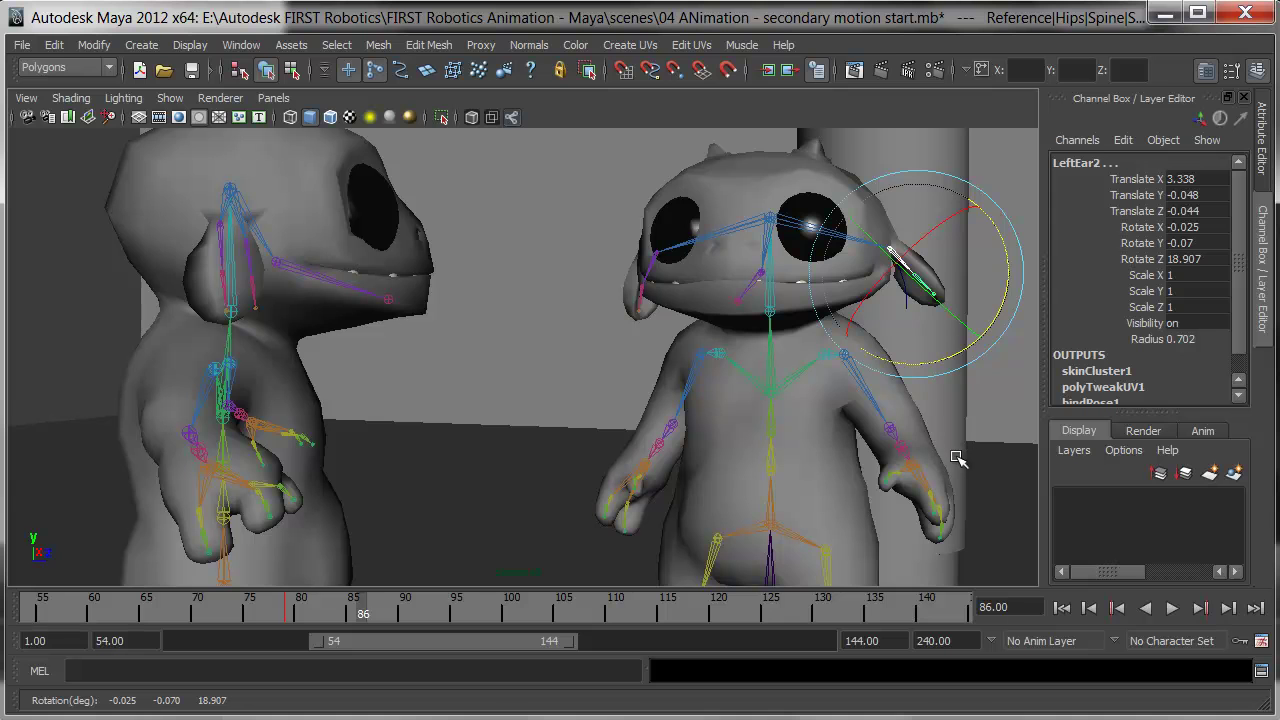
key(shift+e)
key(alt+v)
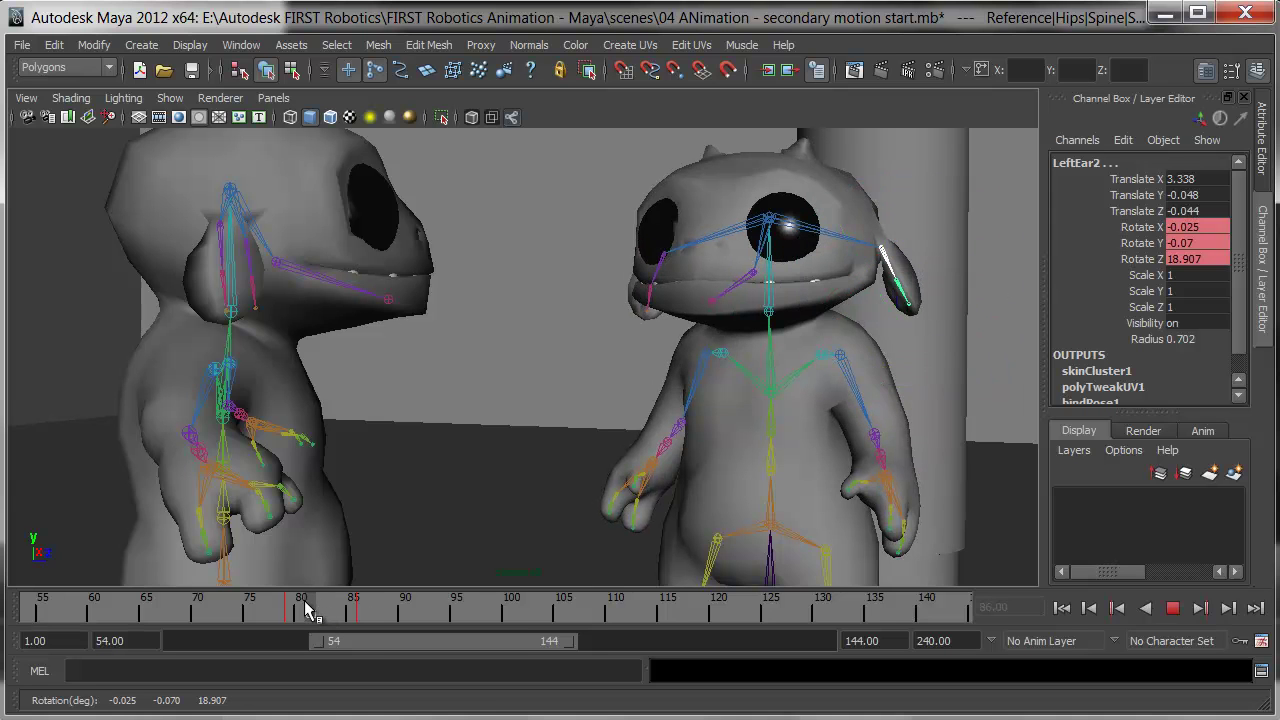
click(288, 611)
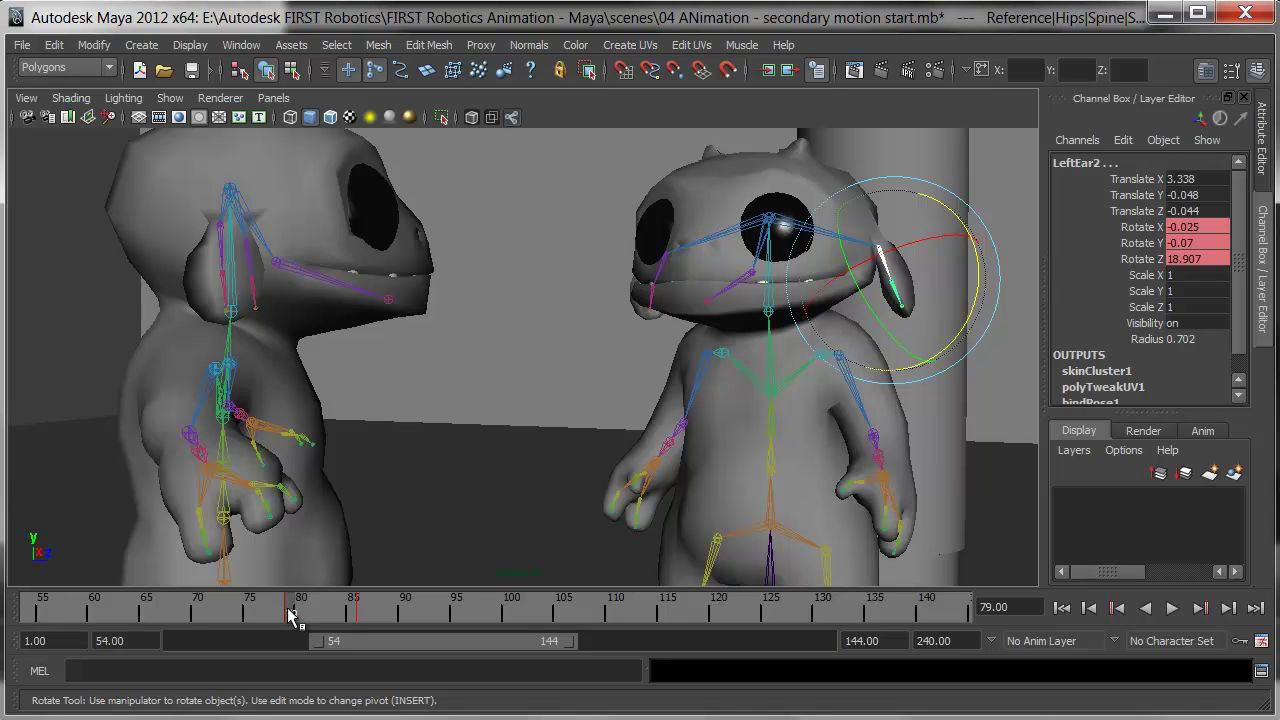
Step: Play back and step through frames 68–93, stopping at frame 80
key(alt+v)
drag(174, 620, 237, 615)
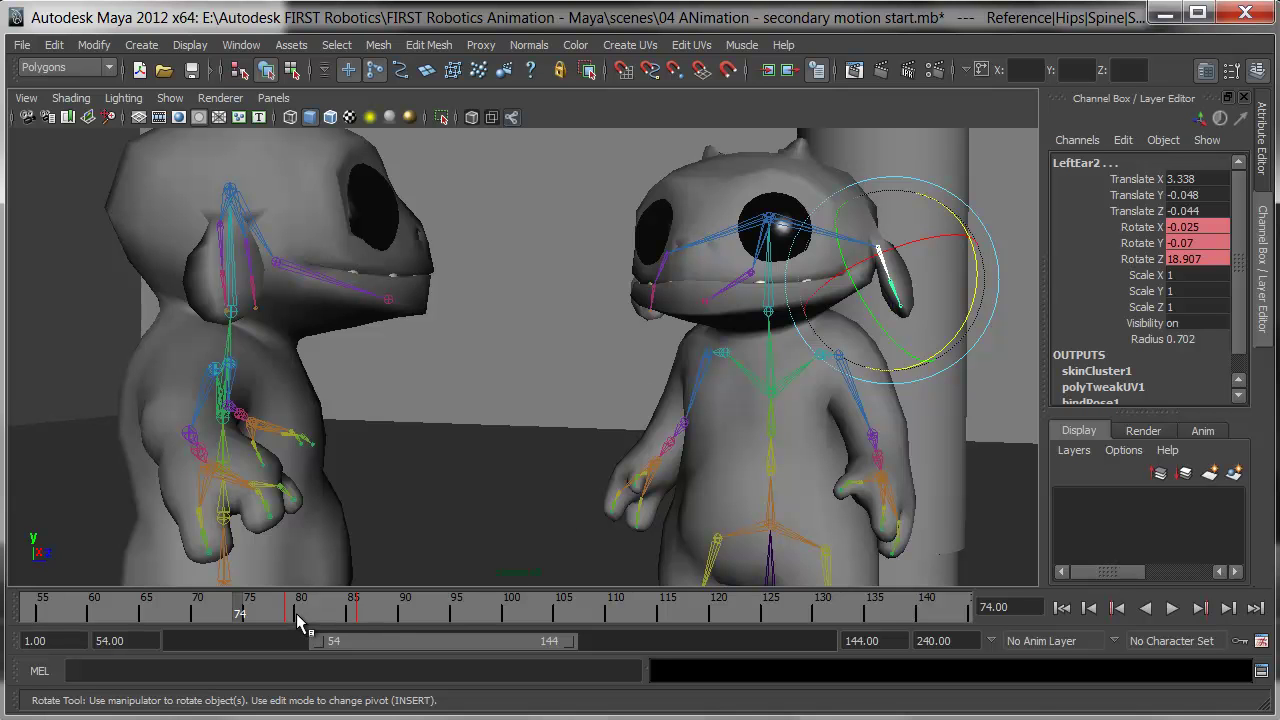
key(alt+v)
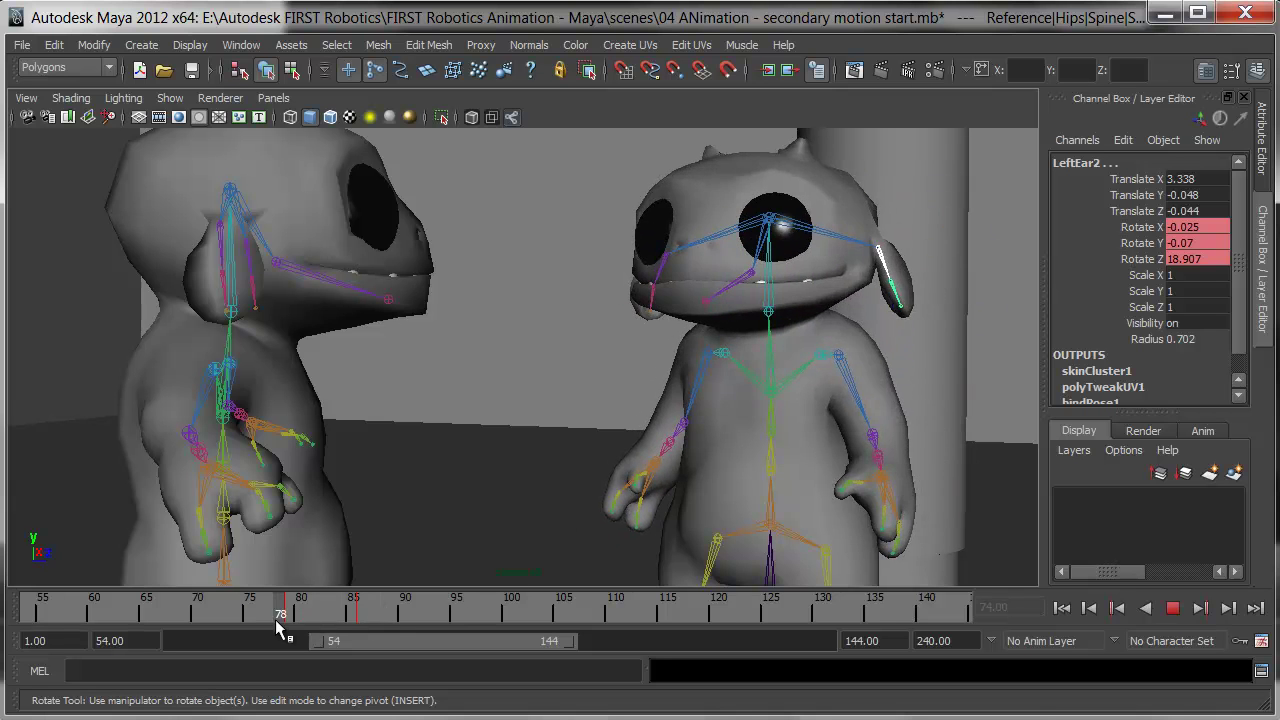
key(alt+v)
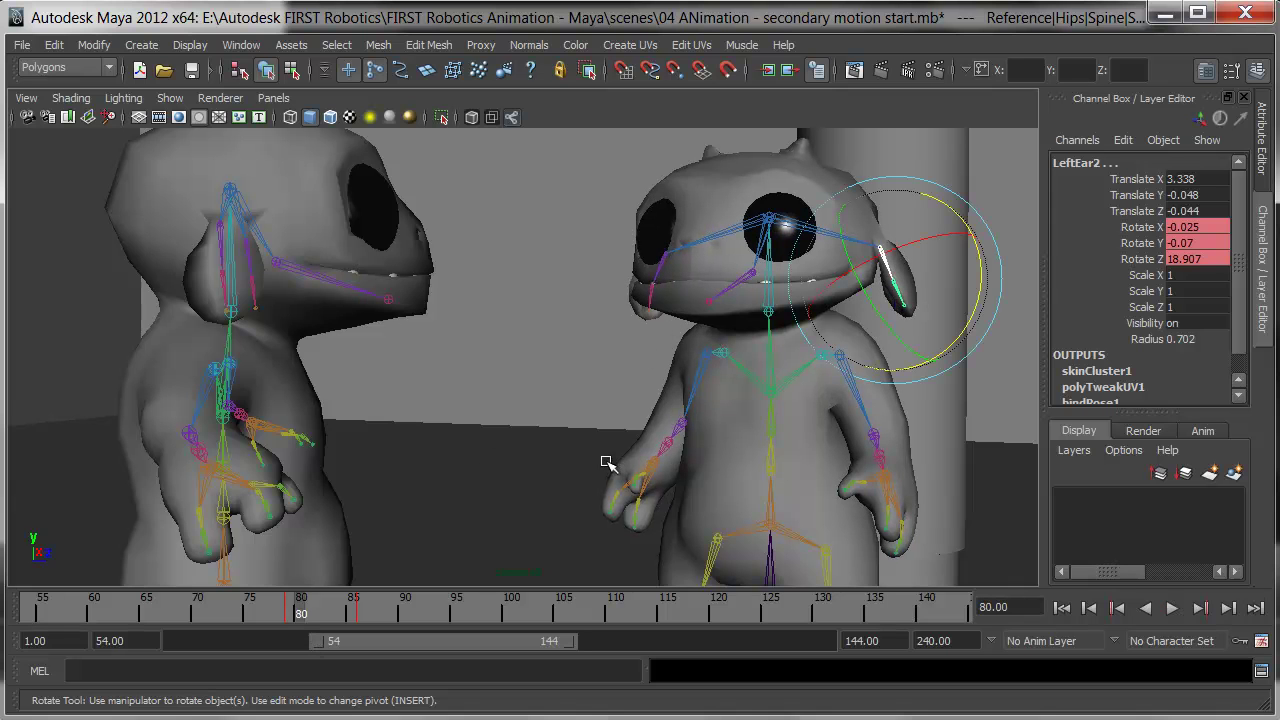
Step: Switch the viewport to the Perspective camera via the hotbox and orbit around the characters
key(space)
drag(652, 408, 670, 390)
alt+drag(536, 330, 400, 350)
Step: Select the right ear's lower joint RightEar2 and key its rotation at frame 80
scroll(400, 352, up, 3)
scroll(407, 408, down, 3)
scroll(485, 398, up, 5)
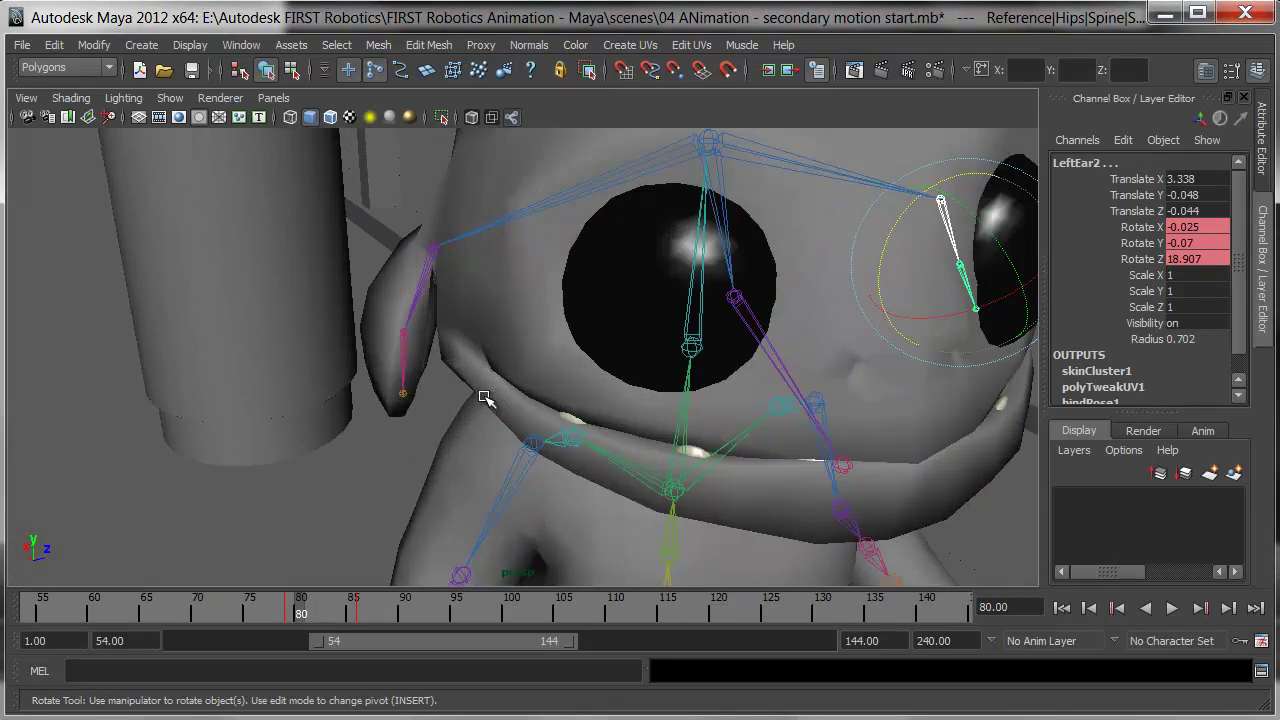
click(421, 289)
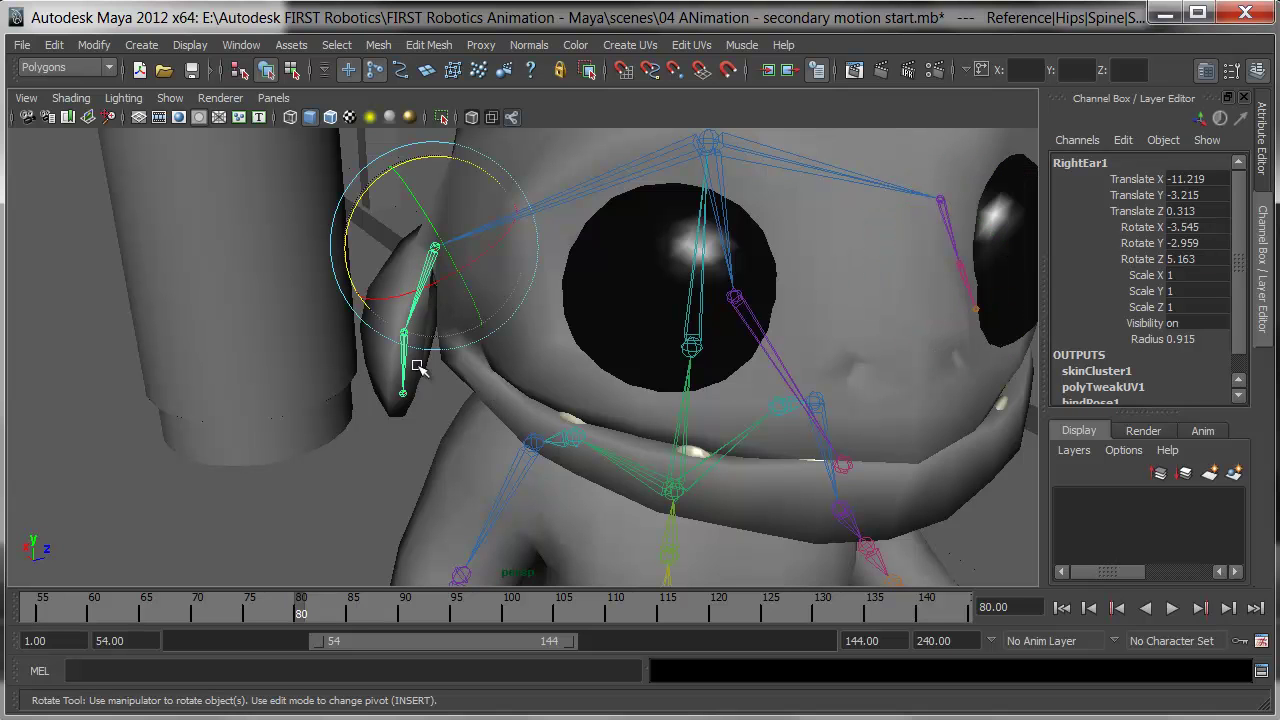
click(406, 364)
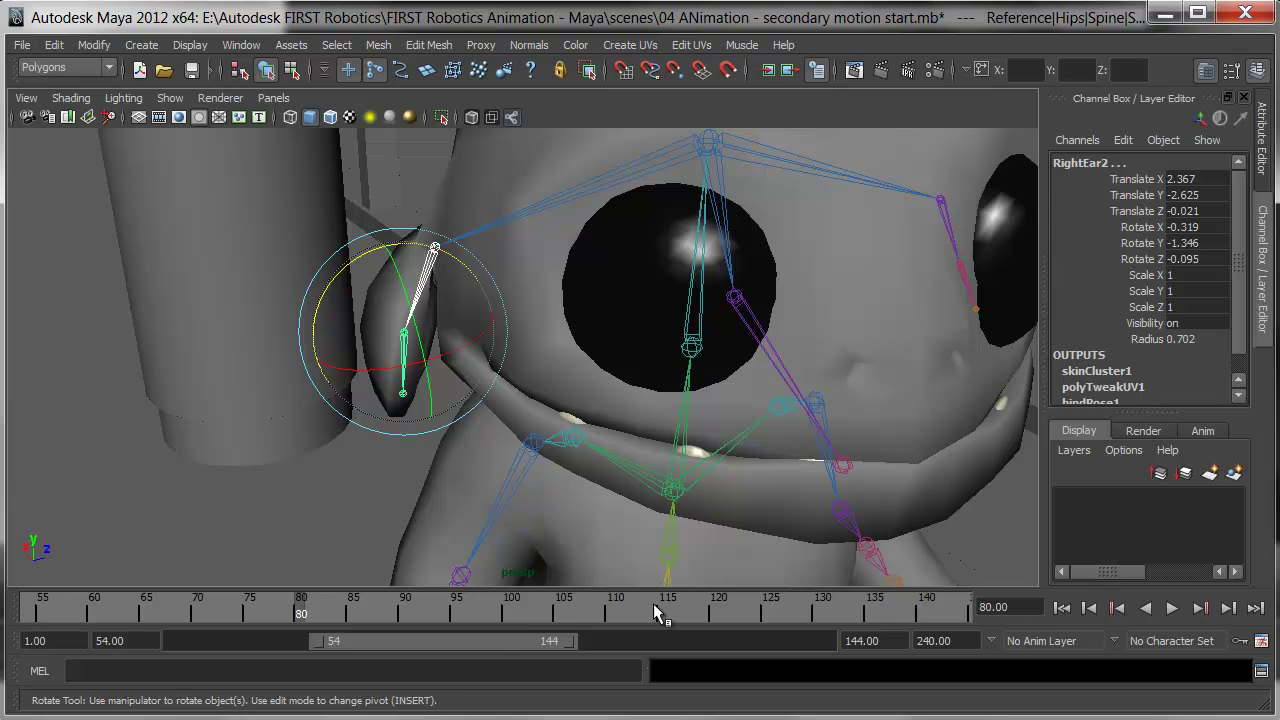
key(shift+e)
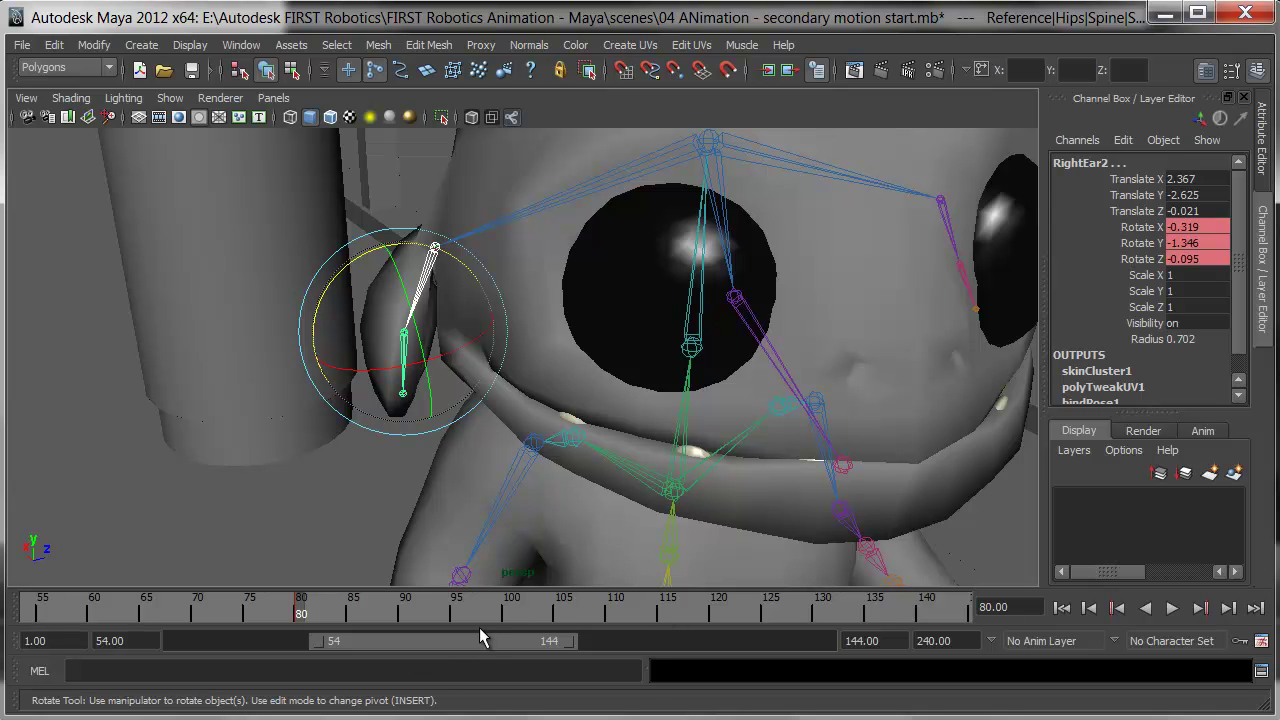
Step: Flare RightEar2 outward at frame 88, then rotate it back to relax by frame 99
drag(366, 622, 382, 618)
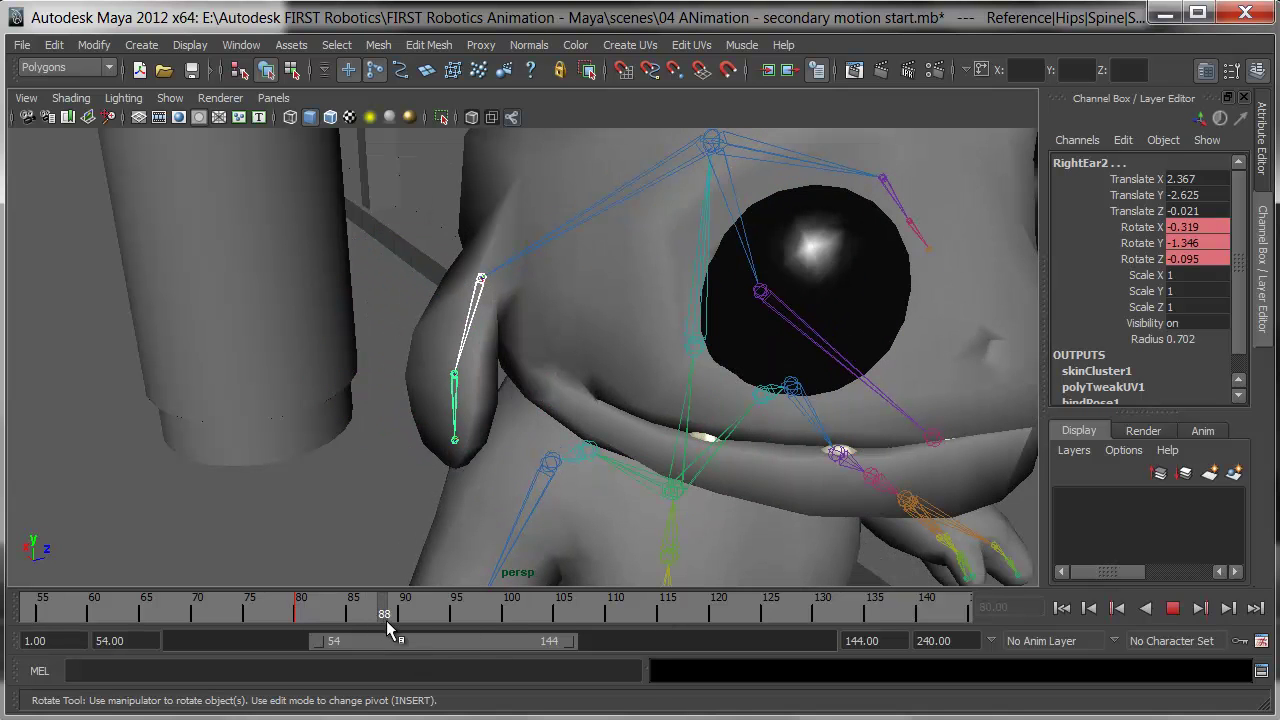
drag(399, 337, 400, 302)
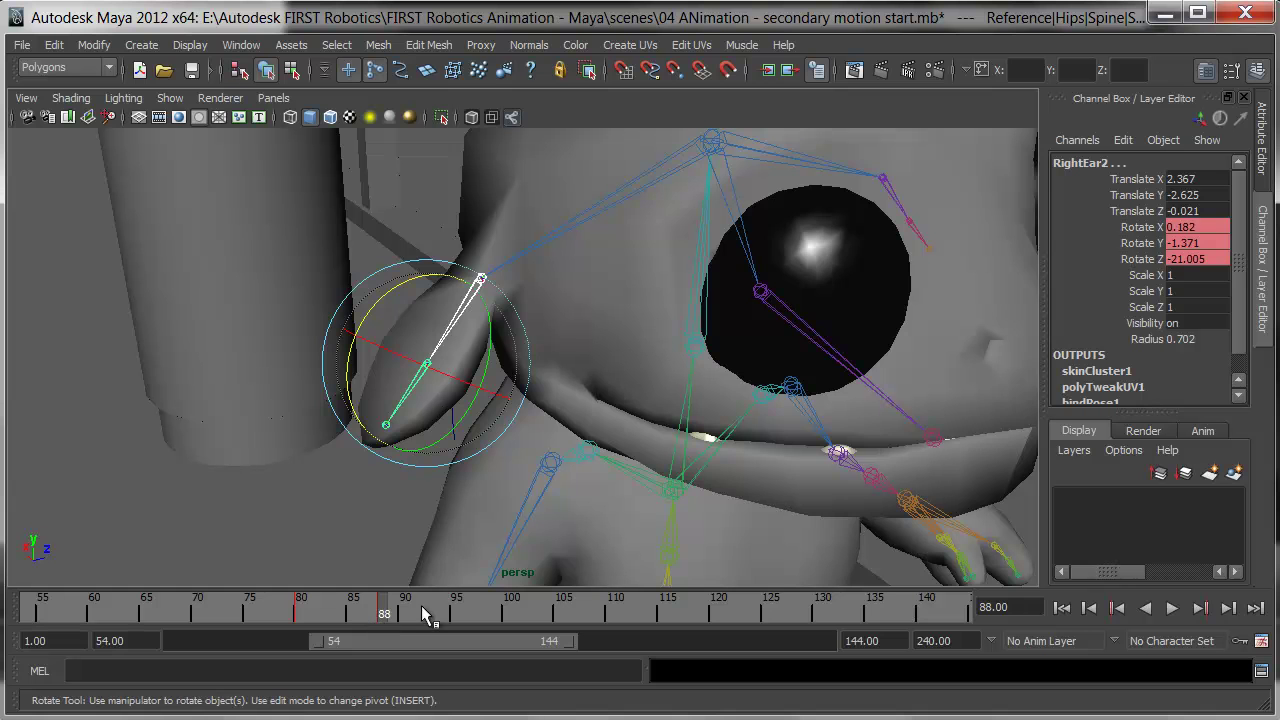
drag(392, 615, 501, 614)
drag(579, 377, 586, 410)
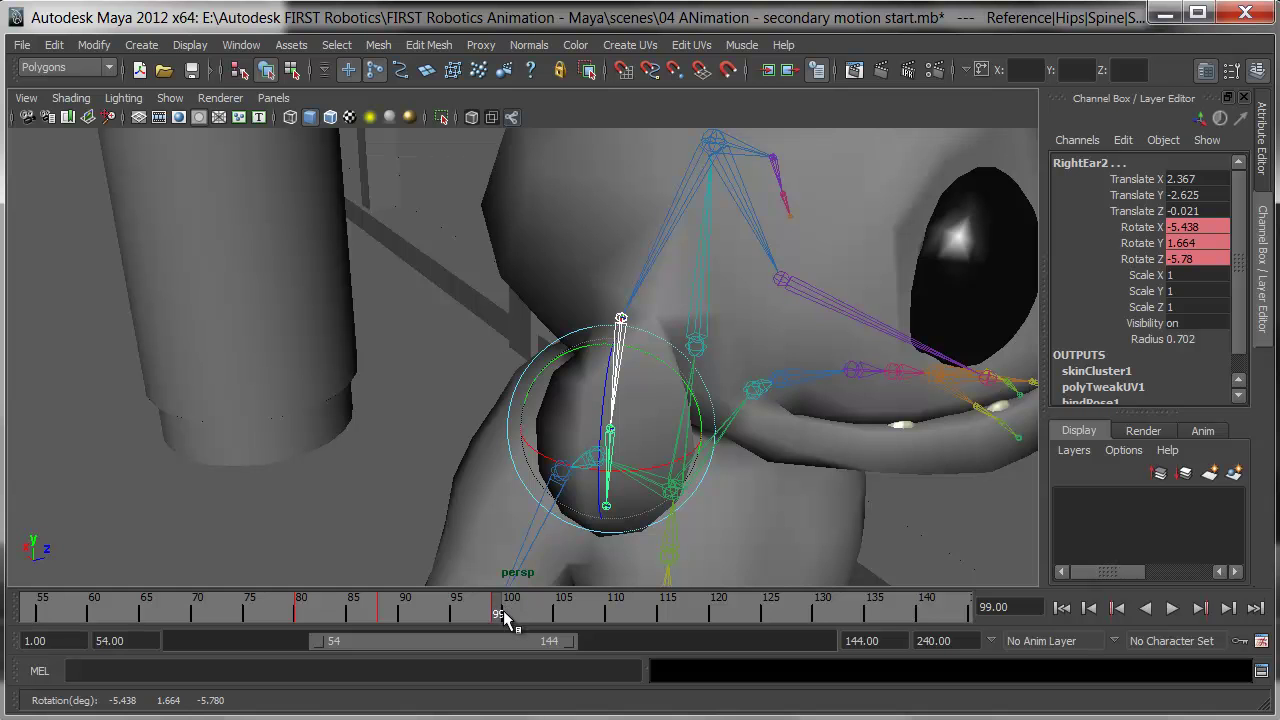
alt+drag(560, 470, 520, 360)
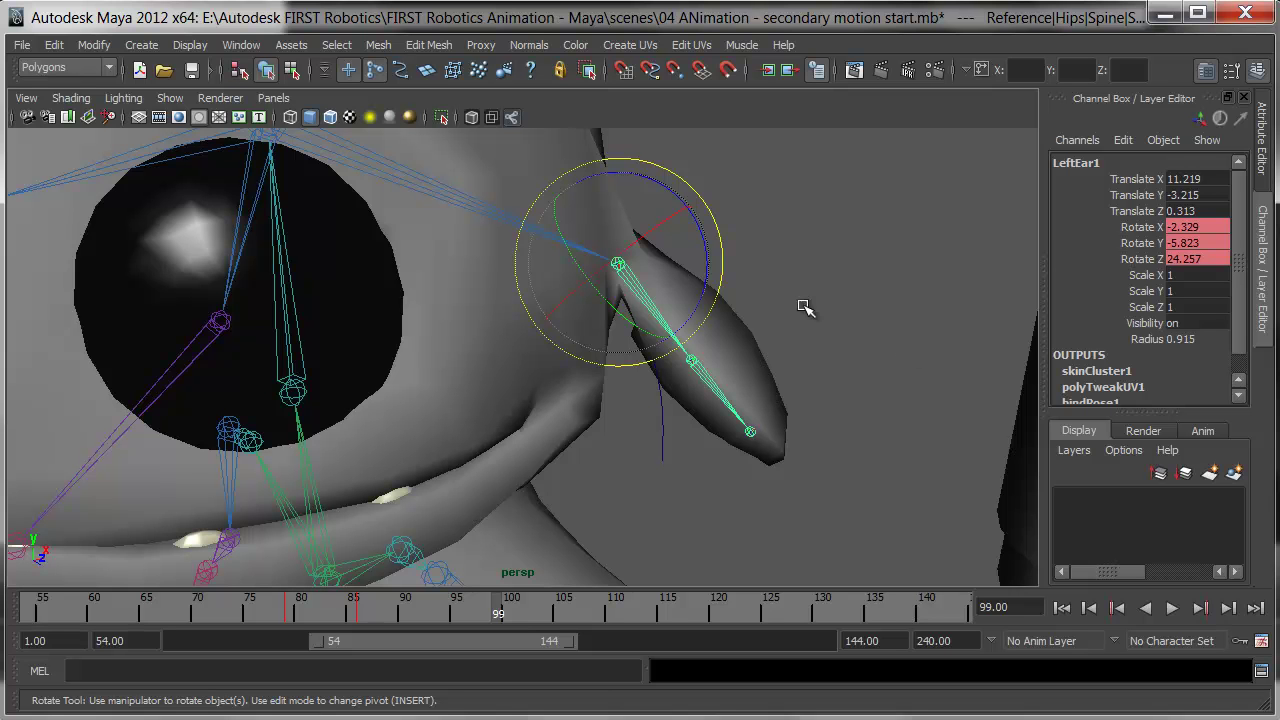
Step: Rotate LeftEar1 downward at frame 99 to Rotate Z 13.866, keying it automatically
drag(700, 220, 694, 268)
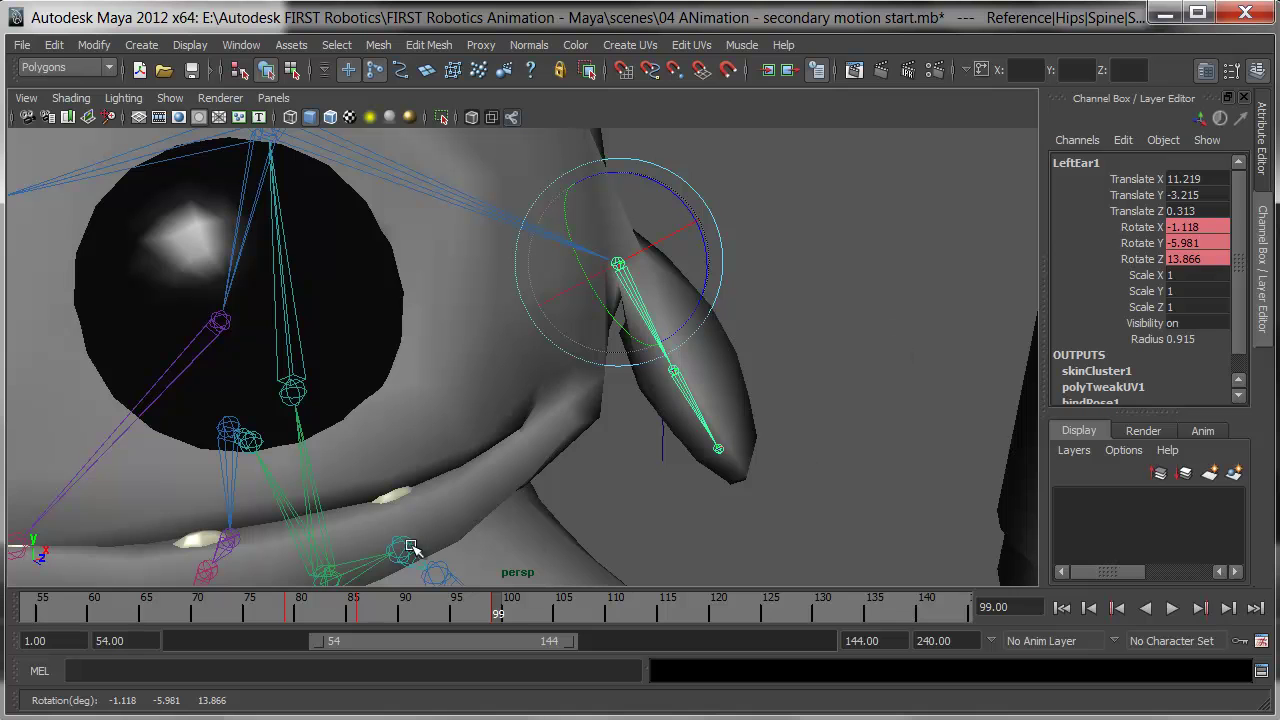
Step: Set the viewport to look through camera2 from Panels > Perspective
click(273, 97)
mouse_move(330, 118)
click(458, 137)
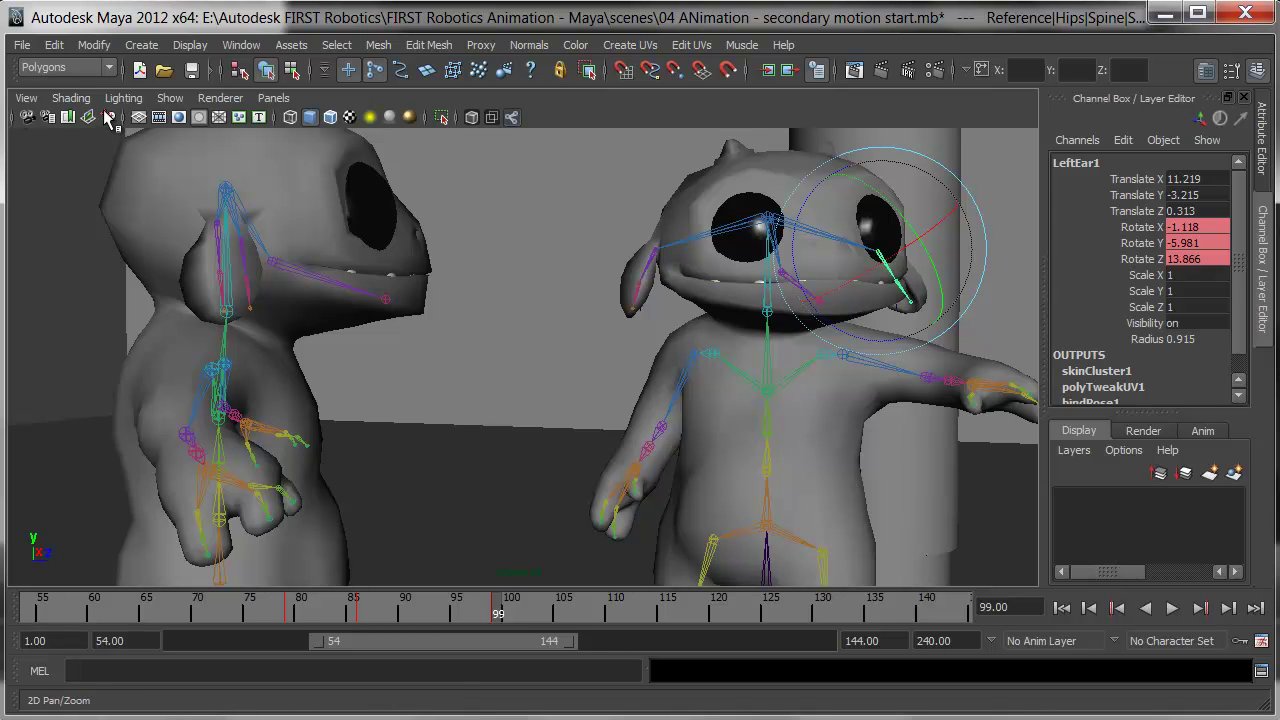
Step: Turn off Shading > X-Ray Joints, clear the selection, and move back to frame 64
click(68, 97)
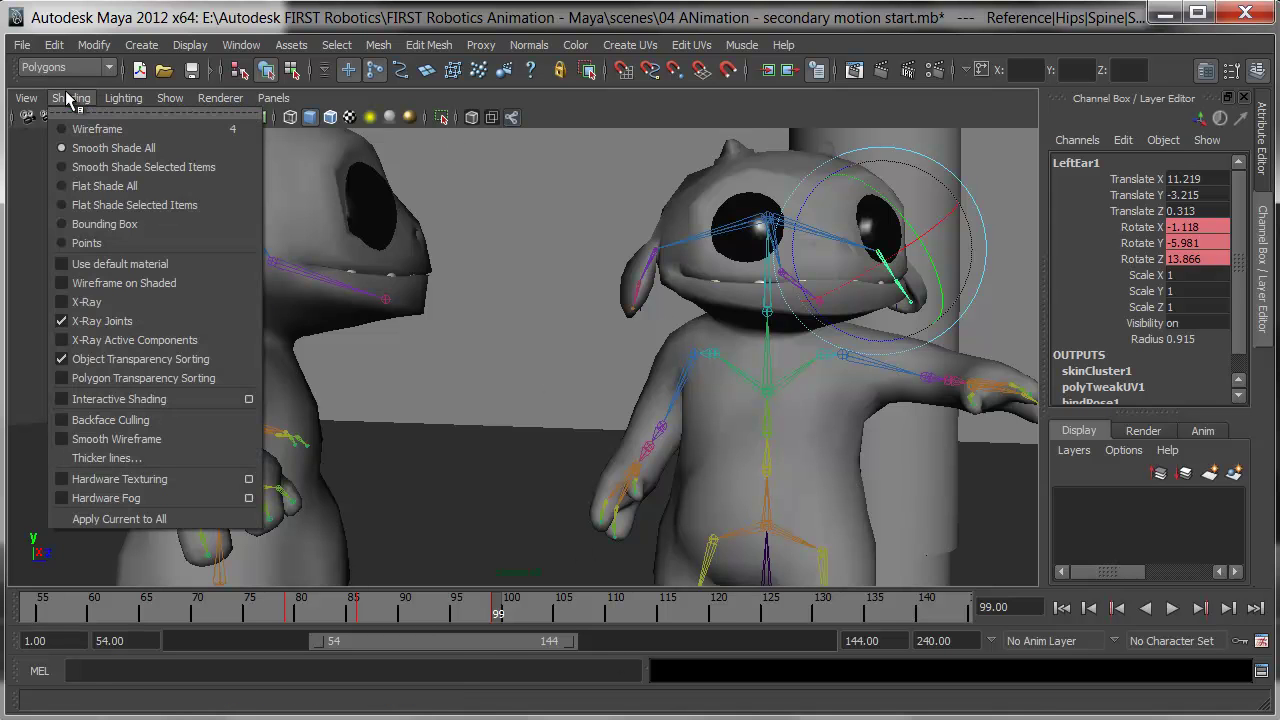
click(146, 319)
click(563, 401)
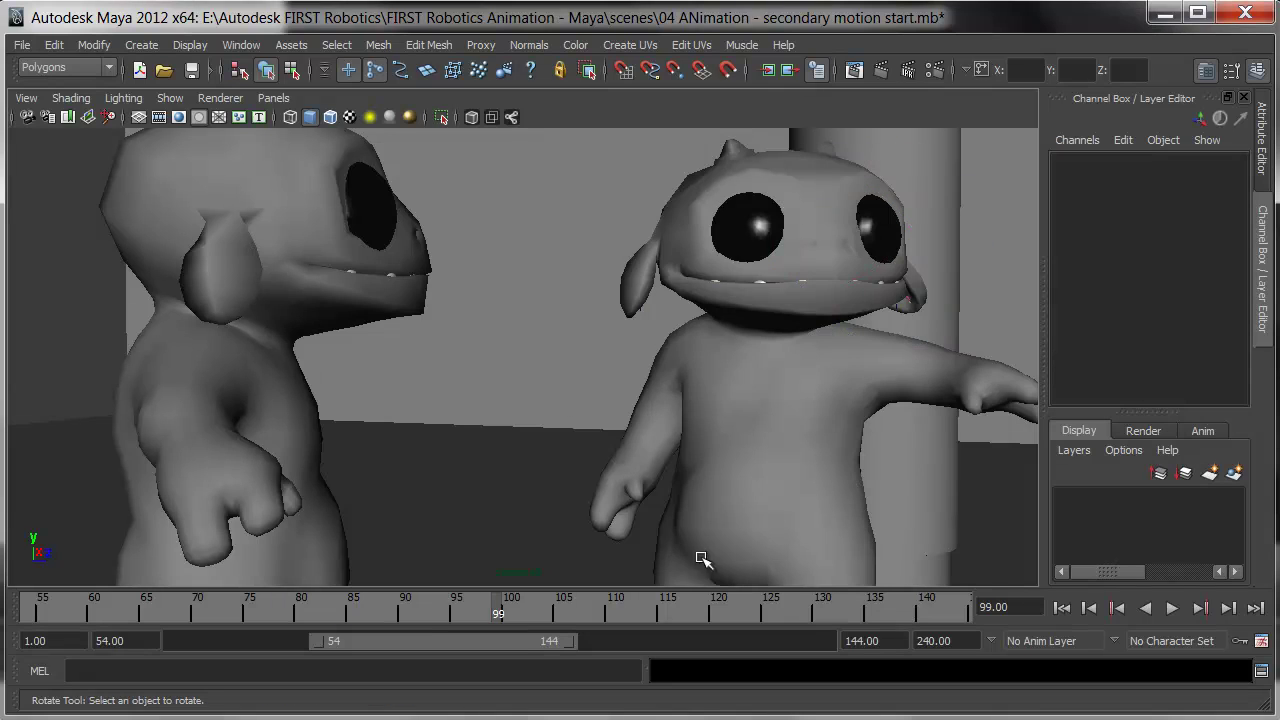
drag(423, 617, 135, 619)
click(112, 640)
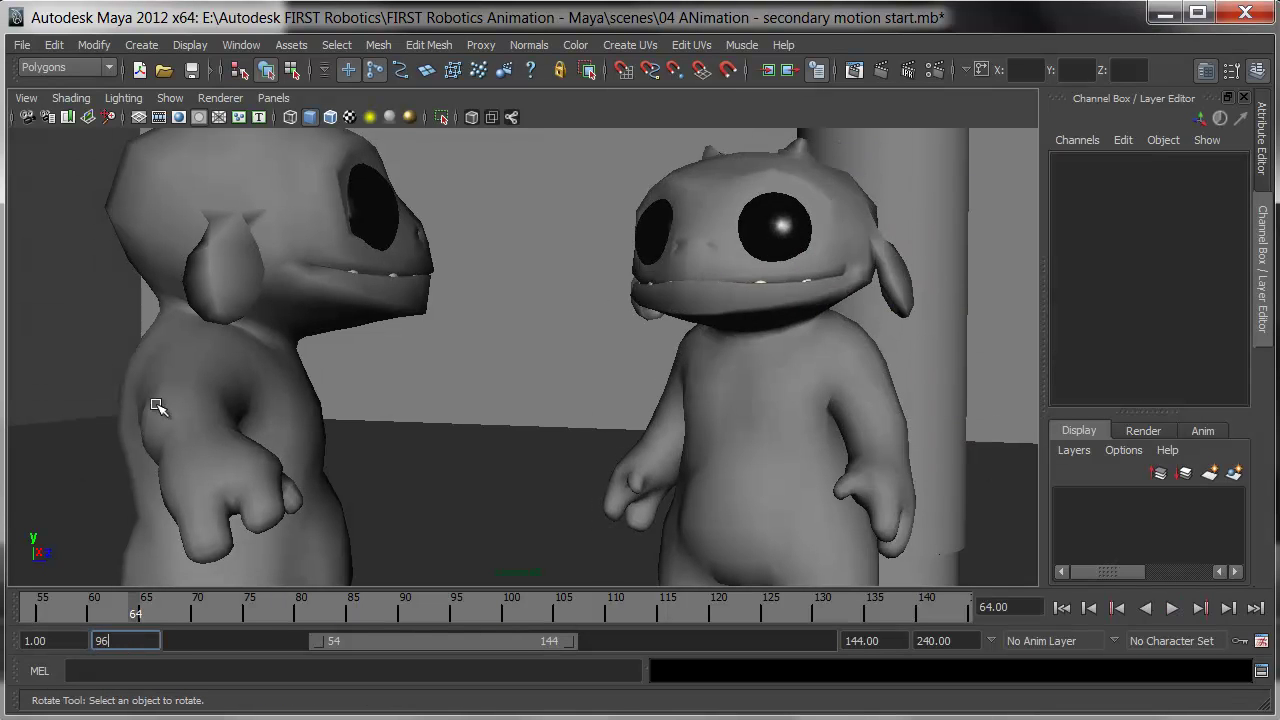
Step: Set the playback start back to 96 and play through camera2, stopping at frame 118
text(96)
key(Return)
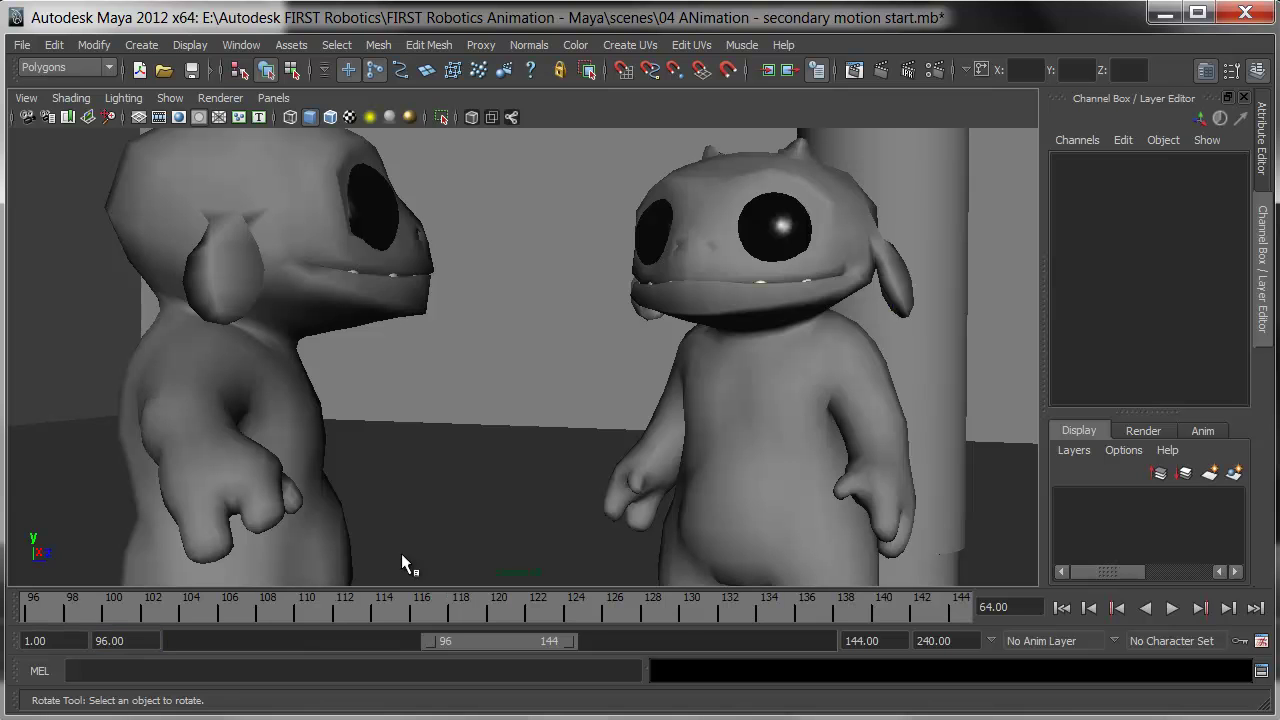
click(1172, 607)
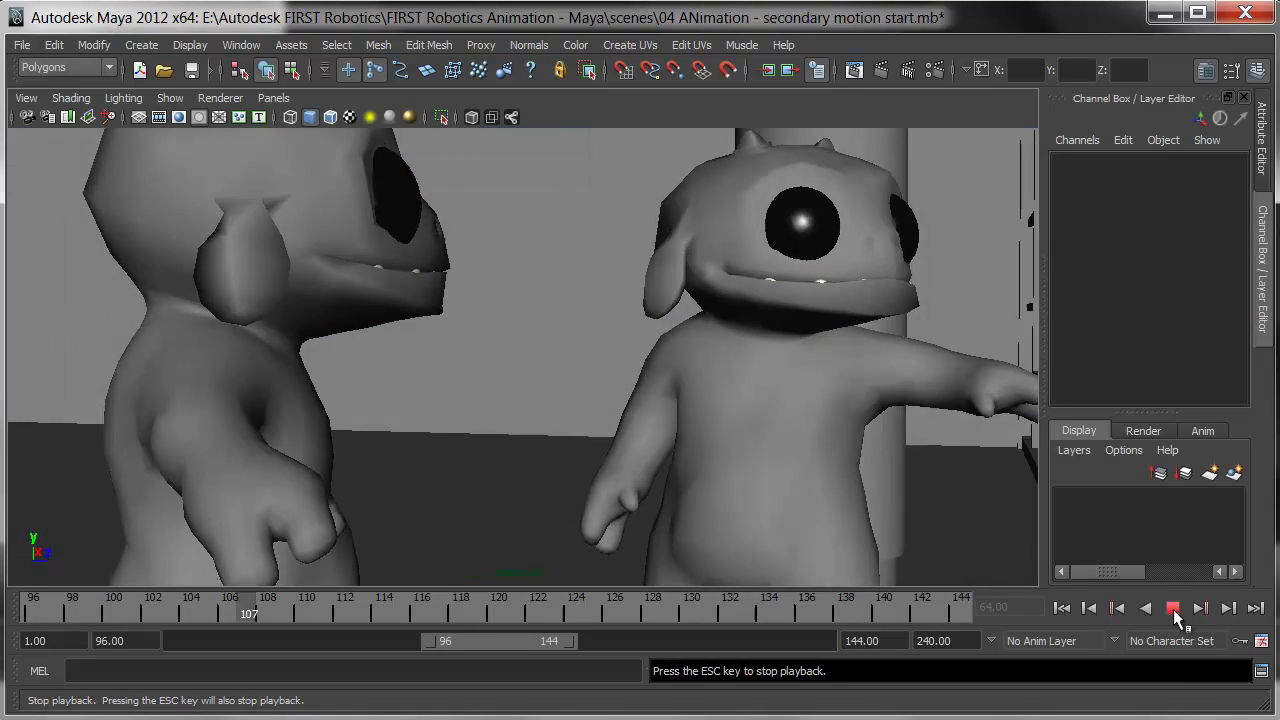
click(1174, 609)
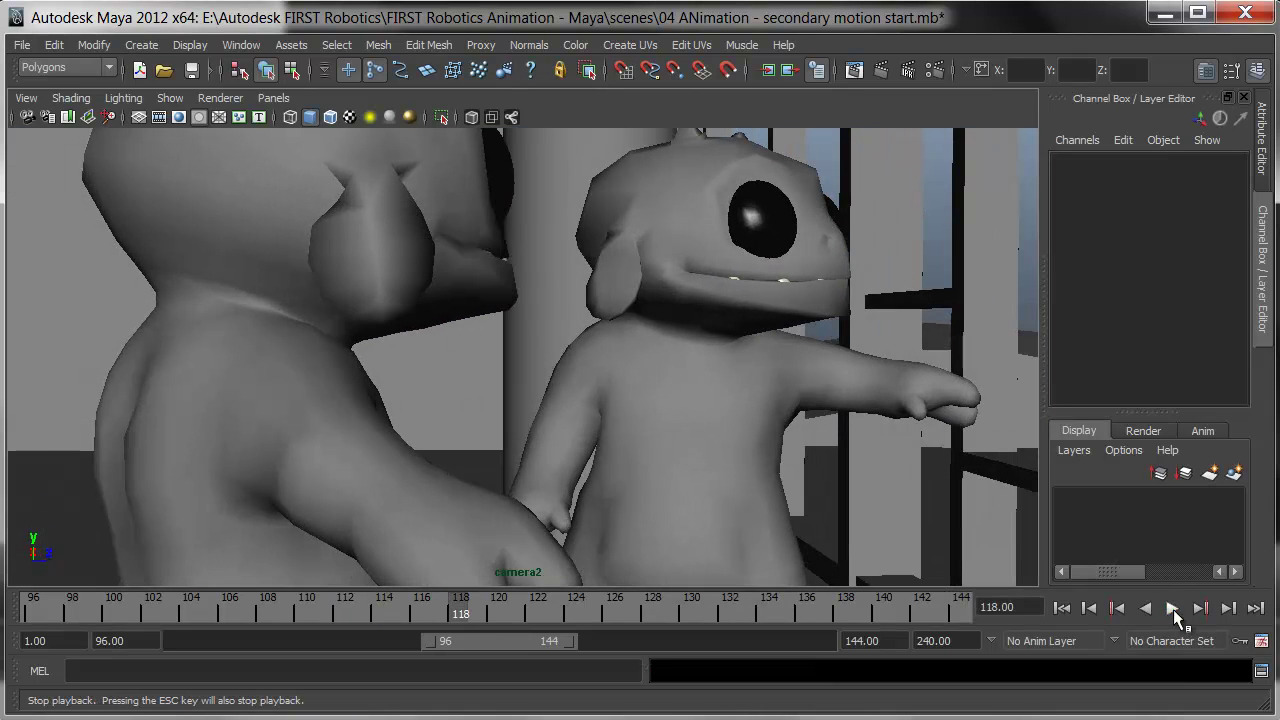
Step: Select camera2, set playback start to 84, and shift its keys earlier to roughly frames 84–133
click(23, 119)
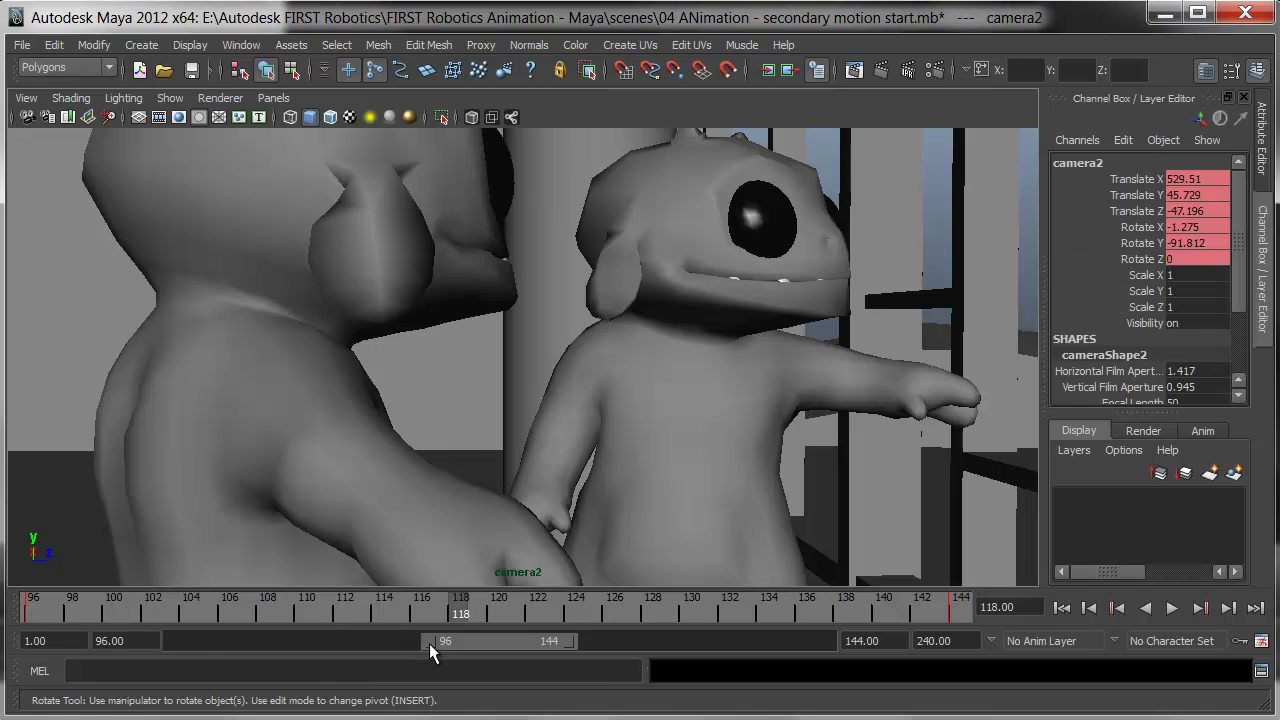
double_click(110, 641)
key(Return)
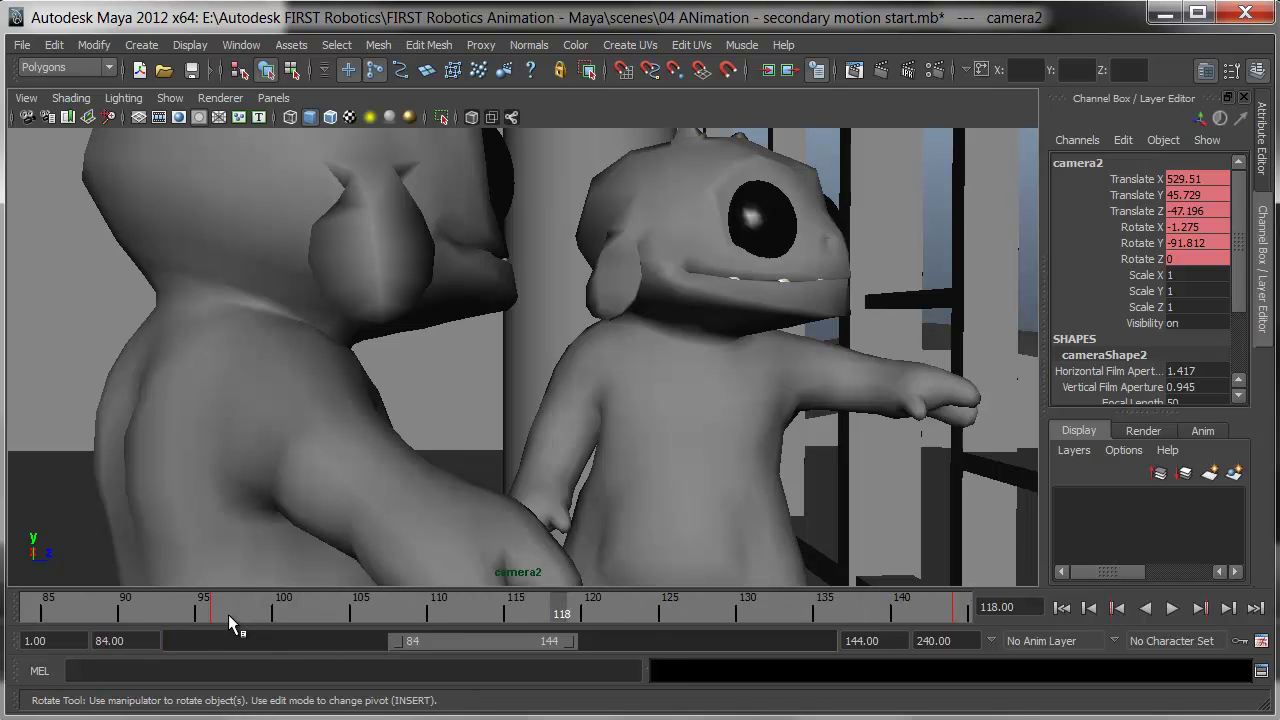
shift+drag(214, 608, 961, 618)
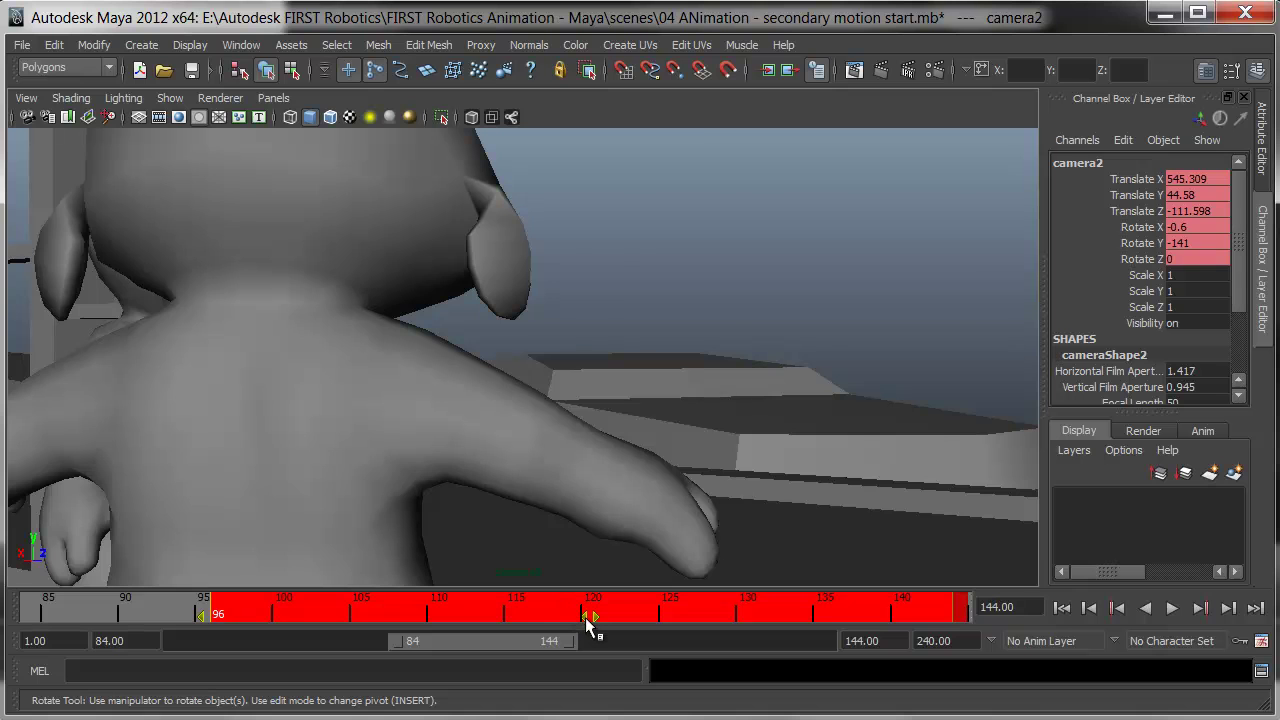
drag(588, 622, 407, 641)
Step: Stop playback, return to frame 84, and replay the shifted camera2 move
key(Escape)
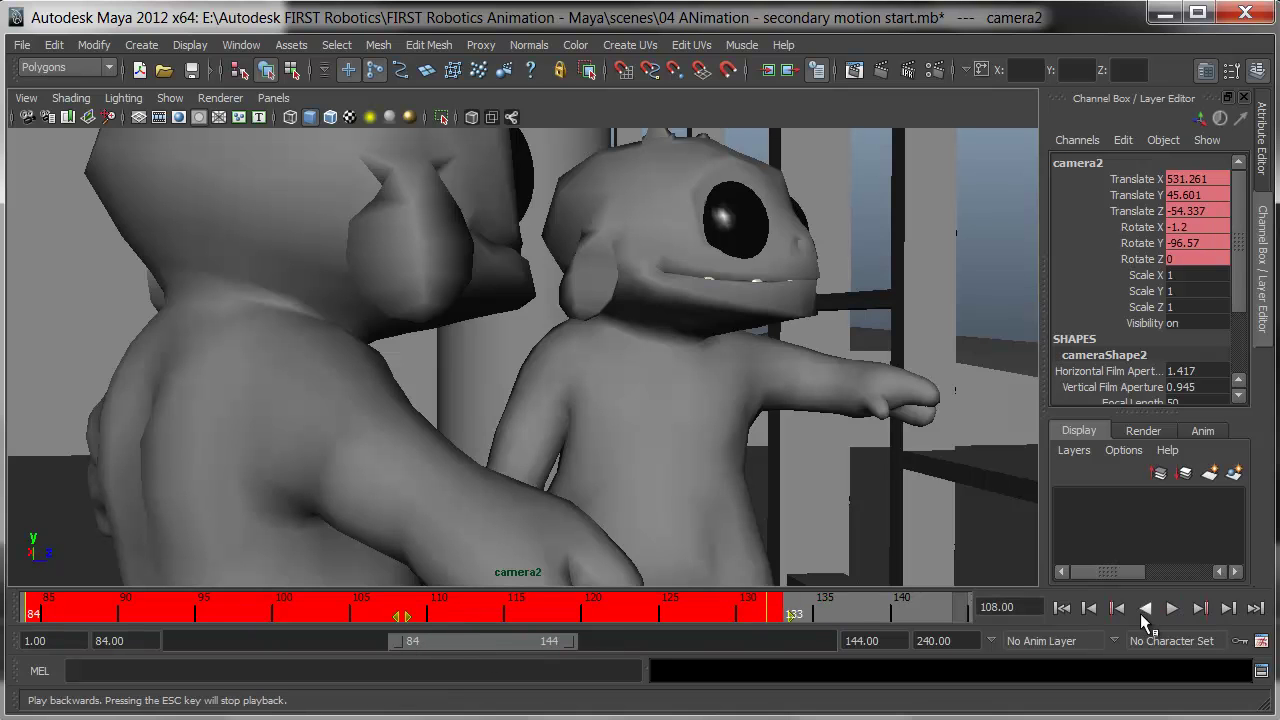
click(1062, 608)
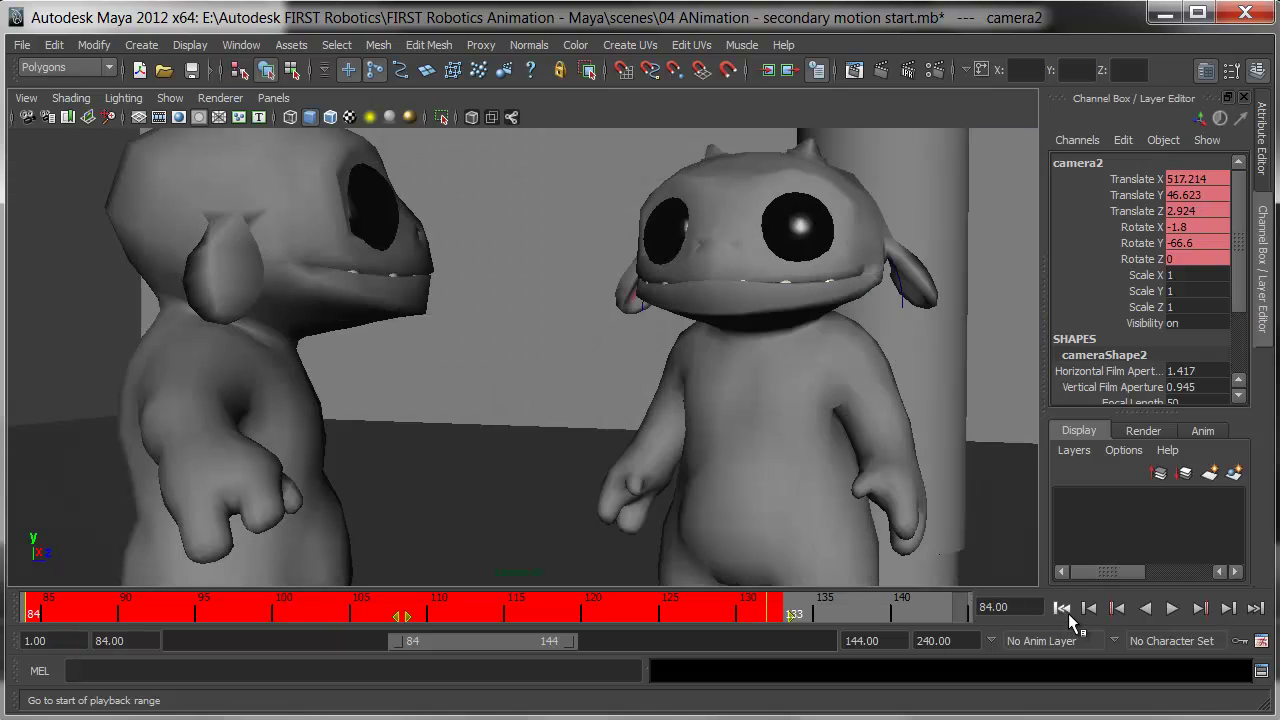
click(1172, 610)
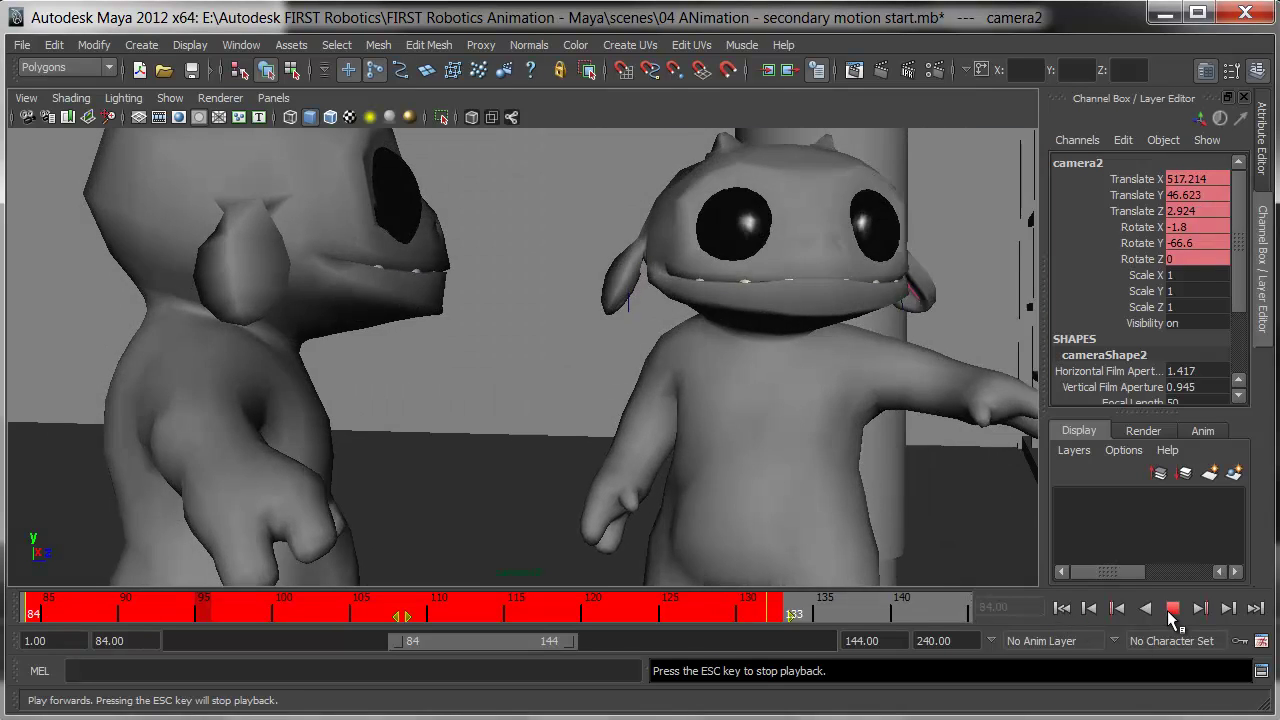